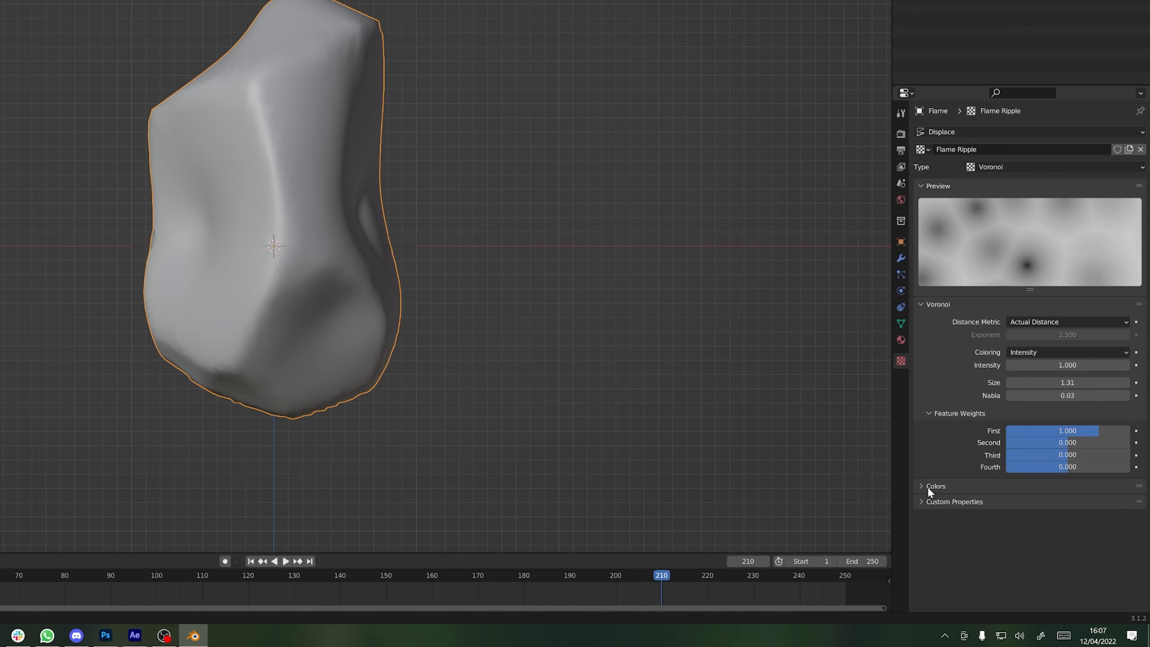
# Step: Expand the color settings of the Flame Ripple texture
pyautogui.click(920, 486)
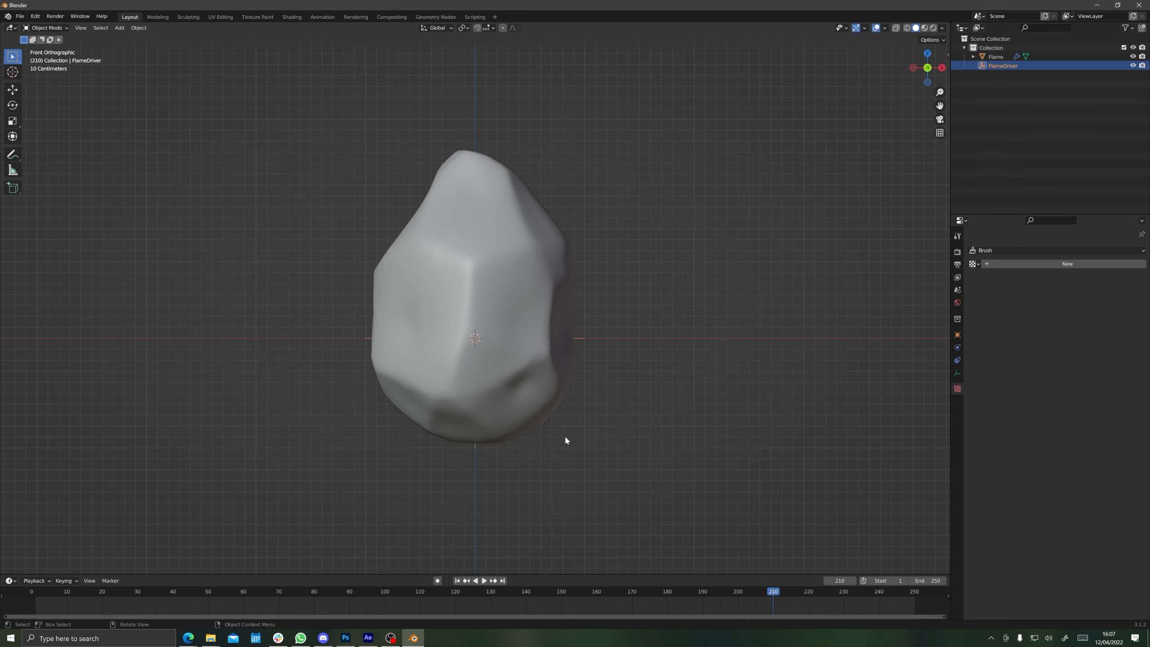
# Step: Try moving the FlameDriver empty along the global Z axis
pyautogui.press('g')
pyautogui.press('z')
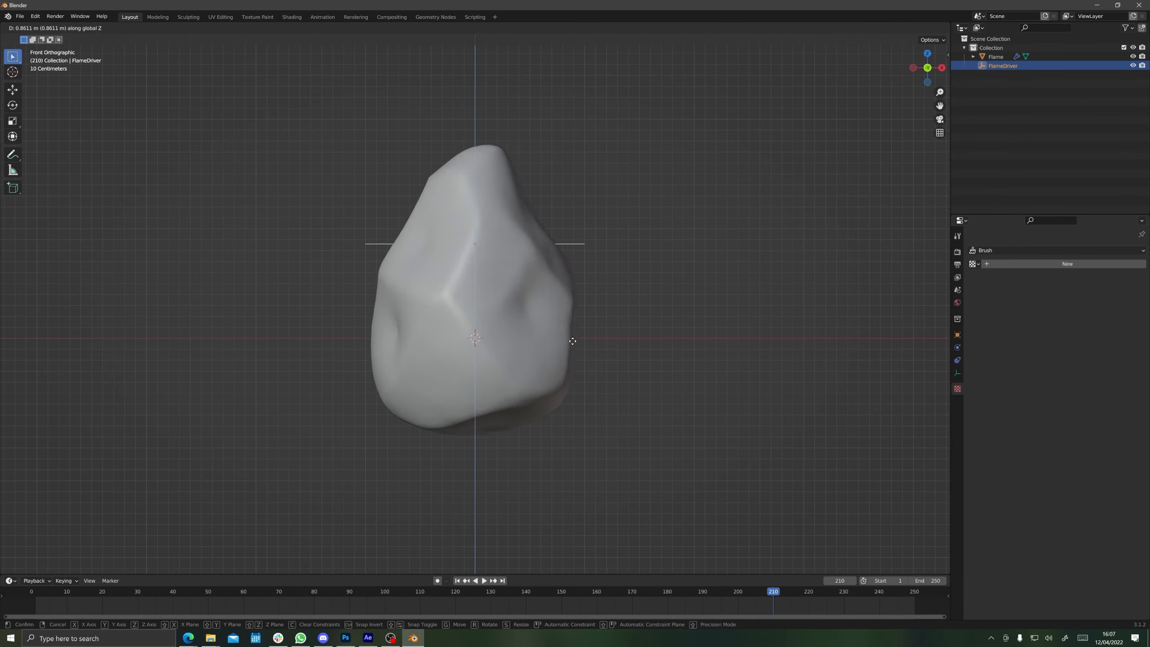
pyautogui.rightClick(620, 336)
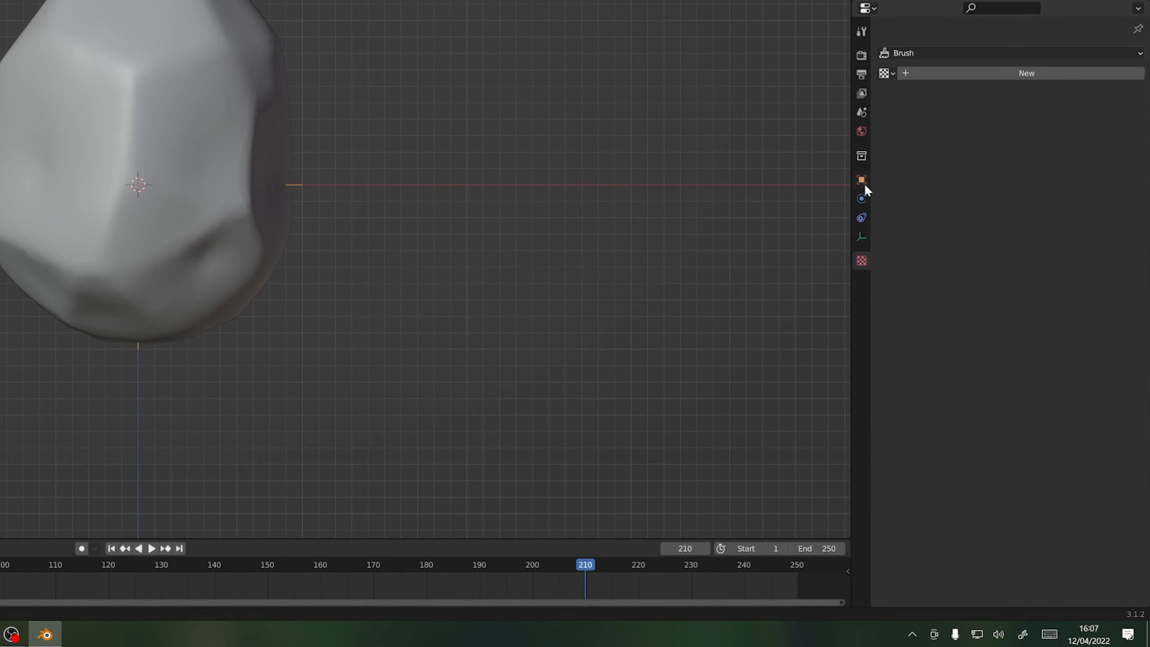
# Step: Drive FlameDriver's Z location with the expression #frame/10 and play the animation
pyautogui.click(862, 180)
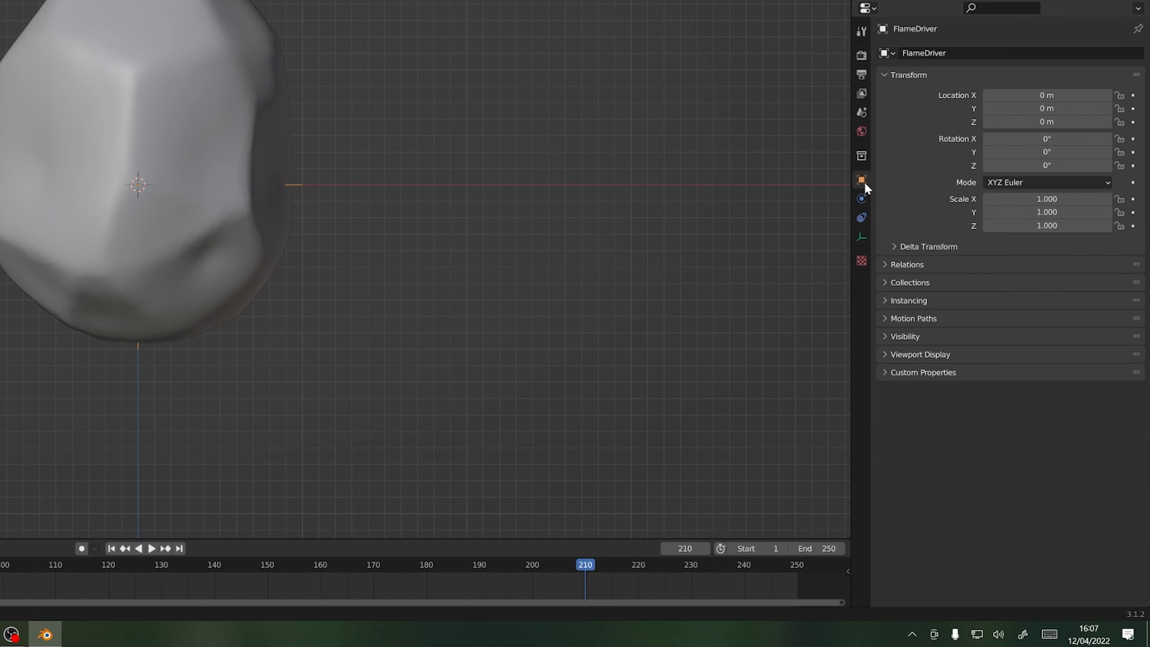
pyautogui.click(1027, 121)
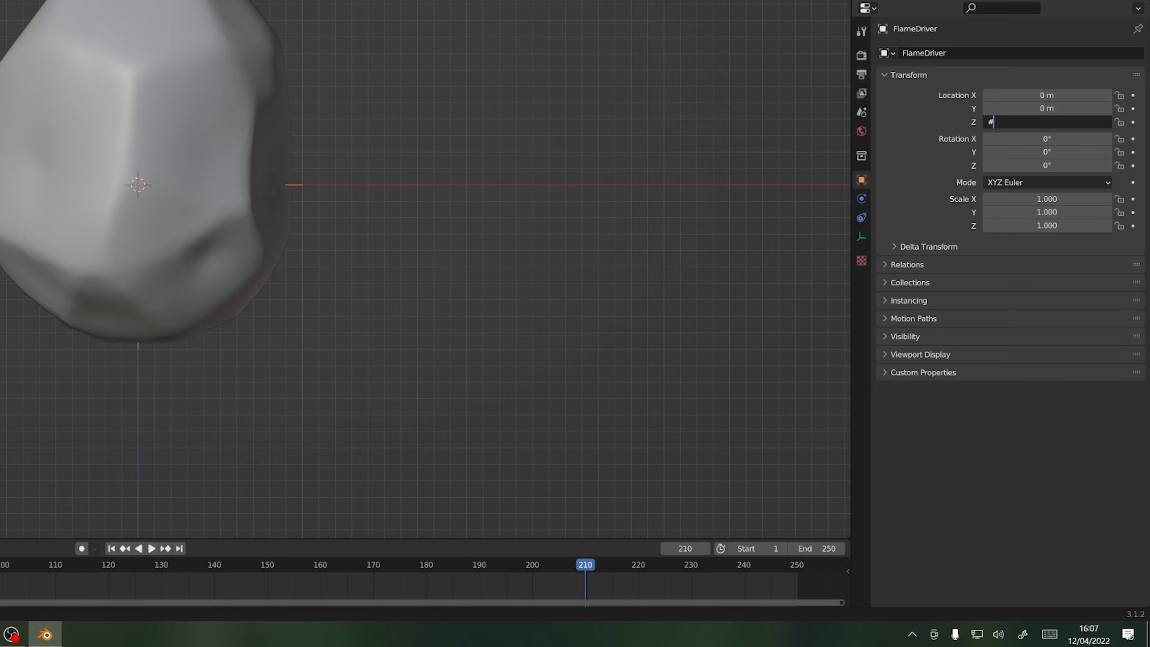
pyautogui.write('#frame/10')
pyautogui.press('Return')
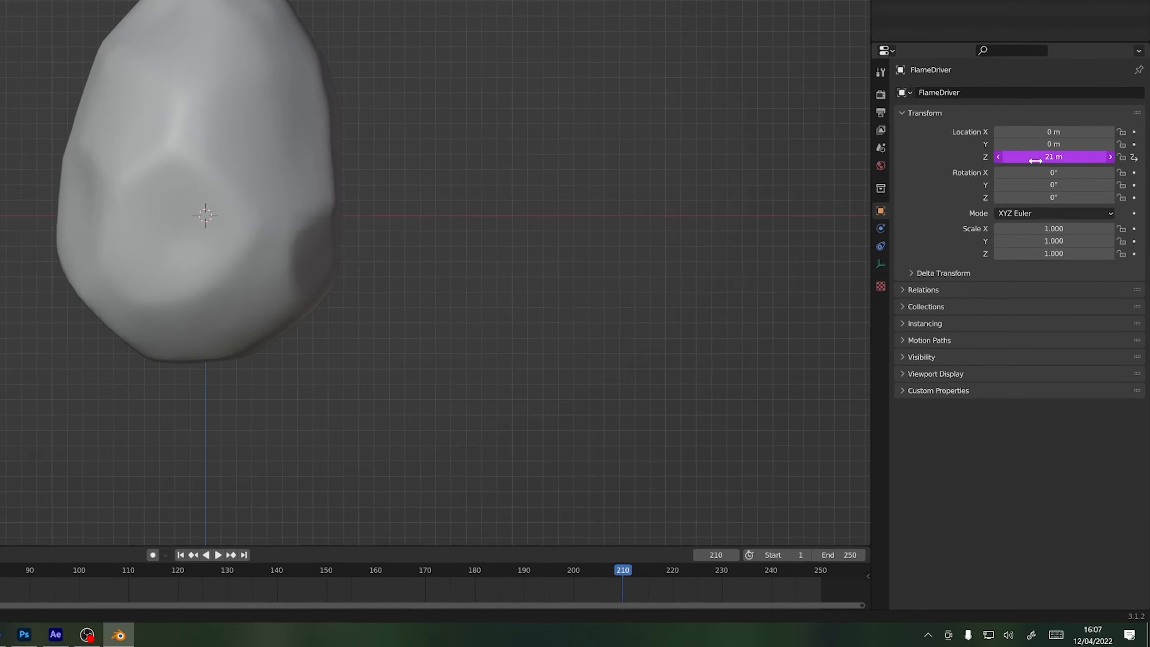
pyautogui.press('space')
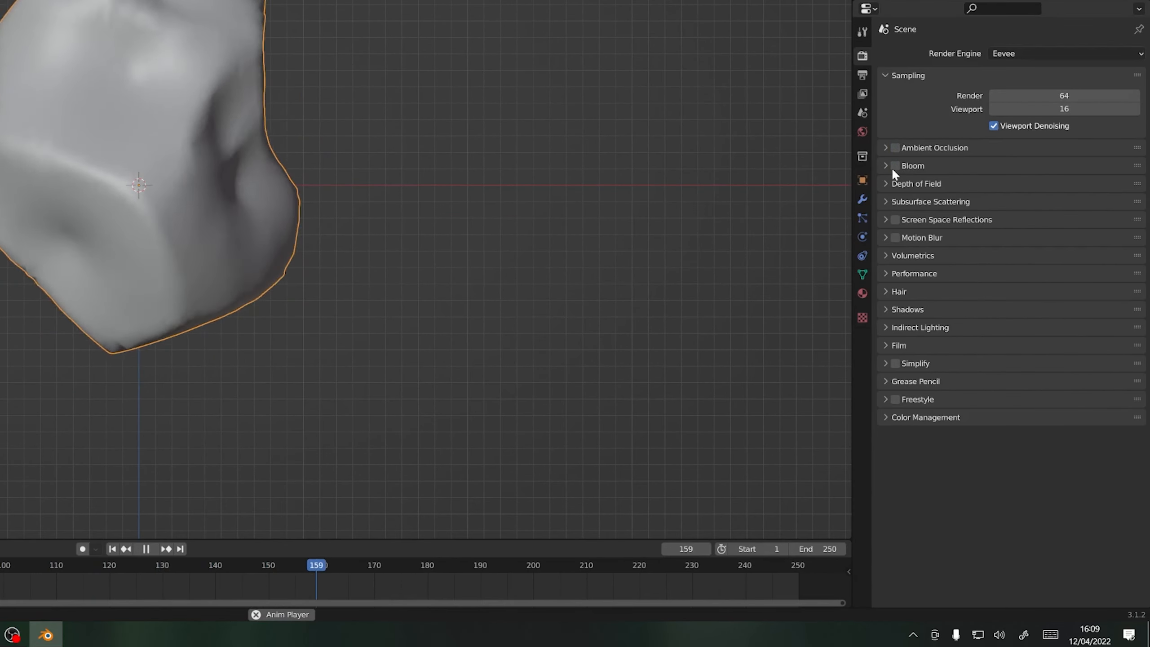
# Step: Create a new material on the Flame object and name it FlameRed
pyautogui.click(979, 325)
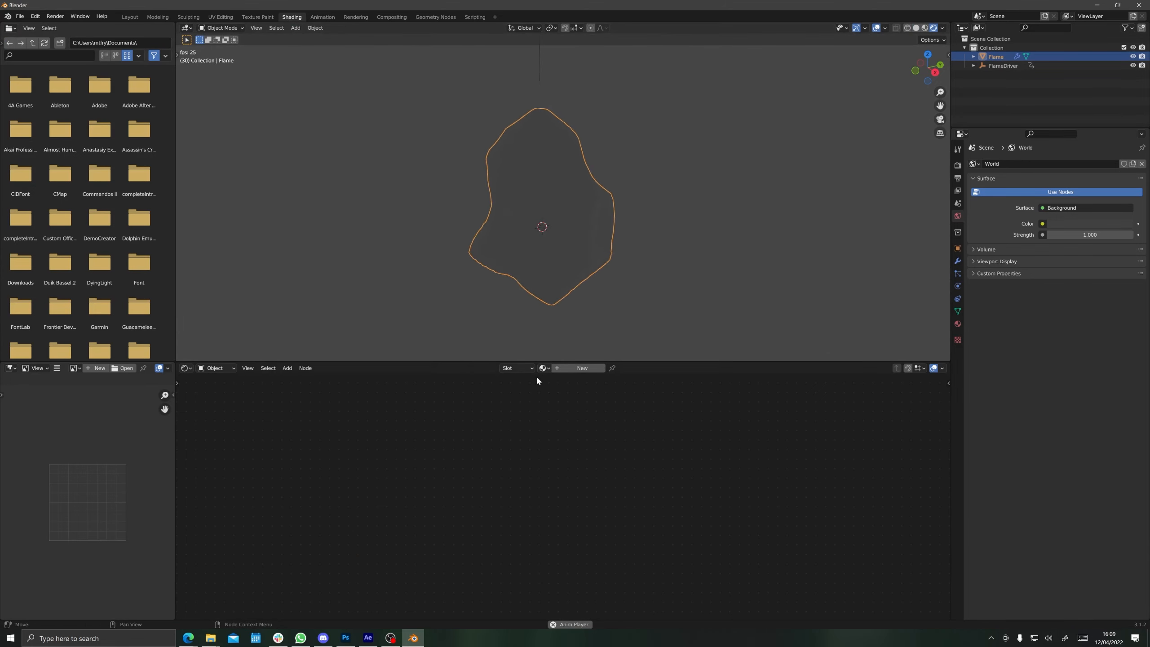
pyautogui.click(577, 368)
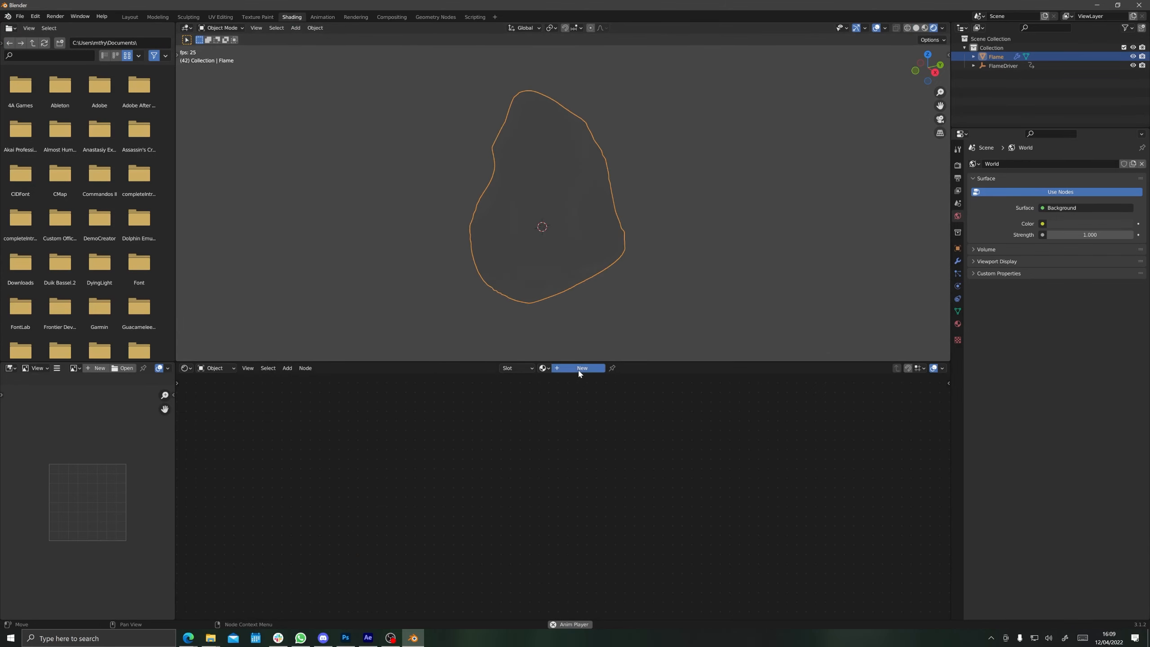
pyautogui.doubleClick(561, 368)
pyautogui.write('FlameRed')
pyautogui.press('Return')
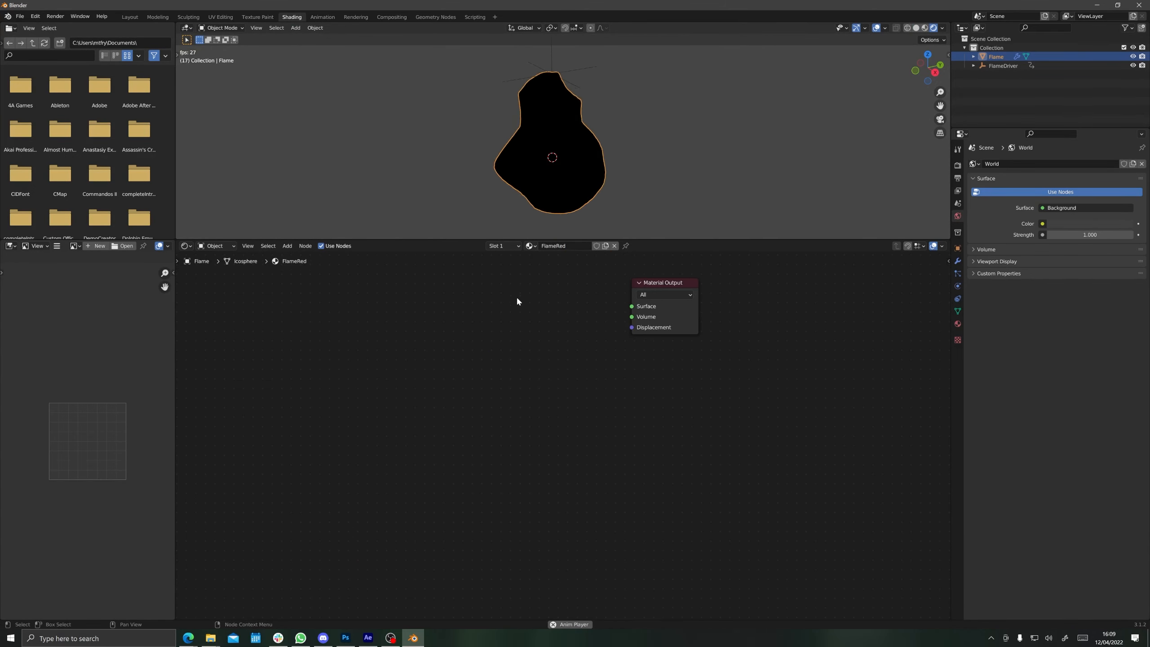
# Step: Add an Emission shader node to the FlameRed material
pyautogui.hotkey('shift', 'a')
pyautogui.click(516, 295)
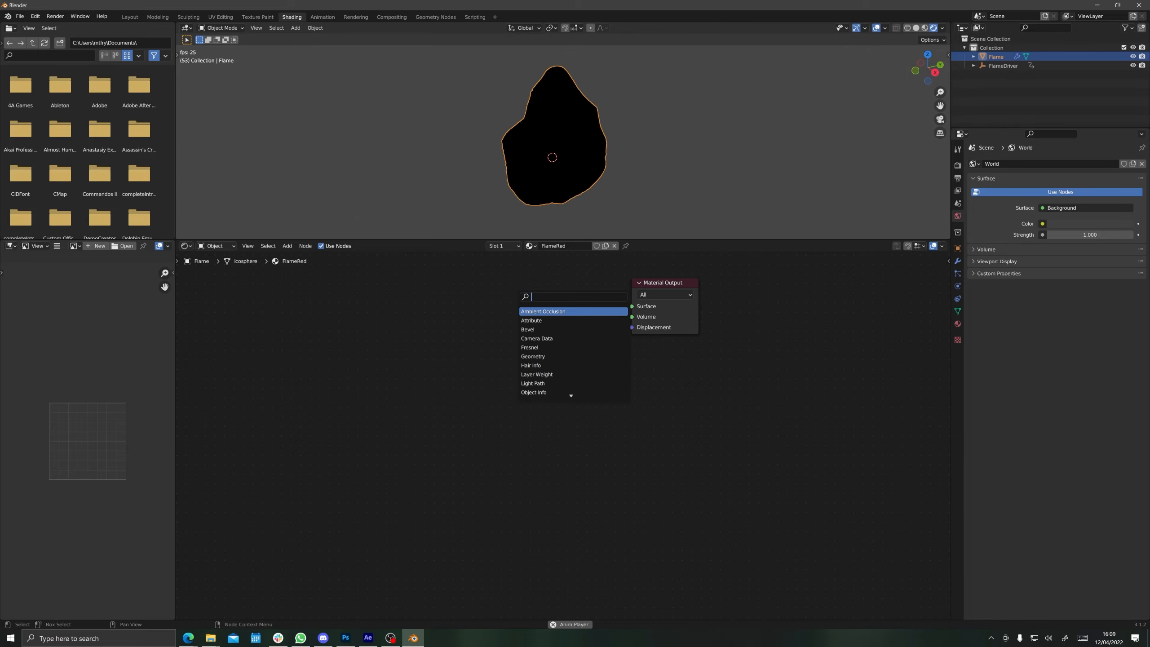
pyautogui.write('emission')
pyautogui.press('Return')
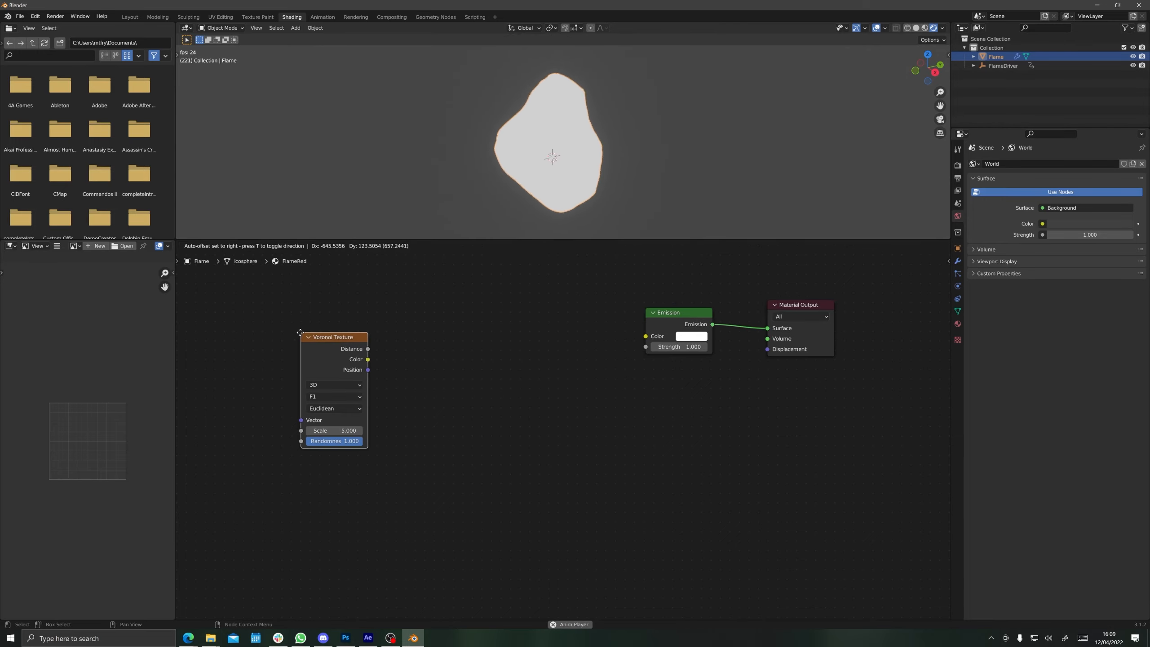
# Step: Place a Voronoi Texture node and two ColorRamp nodes ahead of the Emission node
pyautogui.click(331, 348)
pyautogui.hotkey('shift', 'a')
pyautogui.write('colorramp')
pyautogui.press('Return')
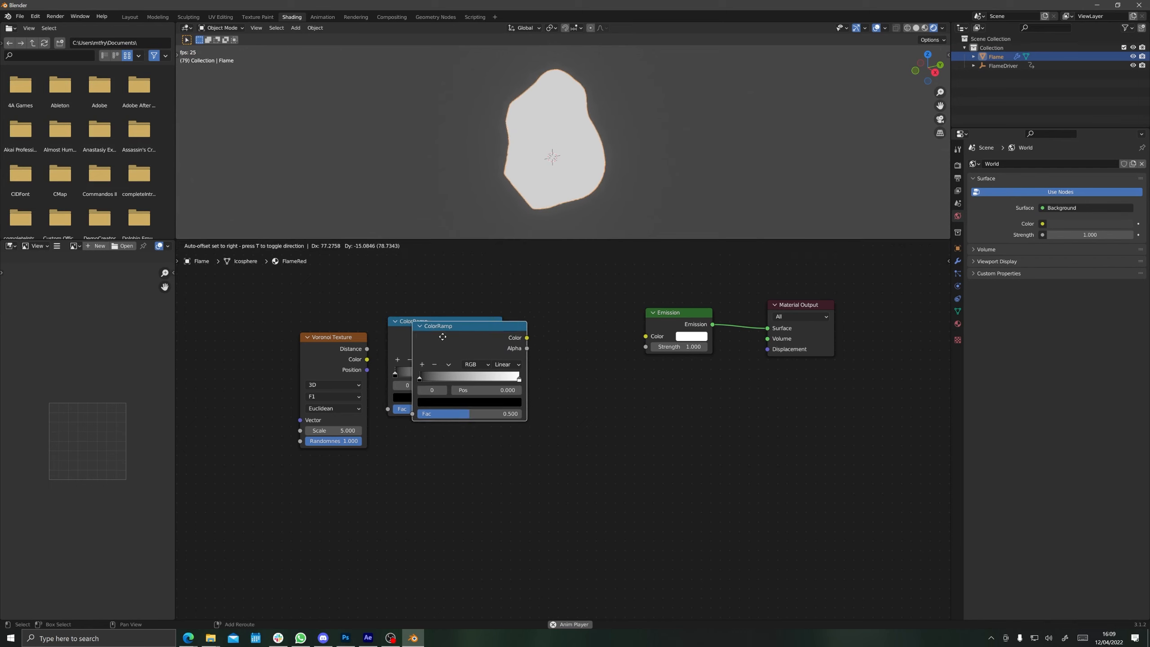
pyautogui.click(547, 325)
# Step: Link the Voronoi Distance through both ColorRamps in sequence and into the Emission color
pyautogui.moveTo(366, 348); pyautogui.dragTo(388, 409)
pyautogui.moveTo(503, 333); pyautogui.dragTo(517, 402)
pyautogui.moveTo(632, 326); pyautogui.dragTo(645, 336)
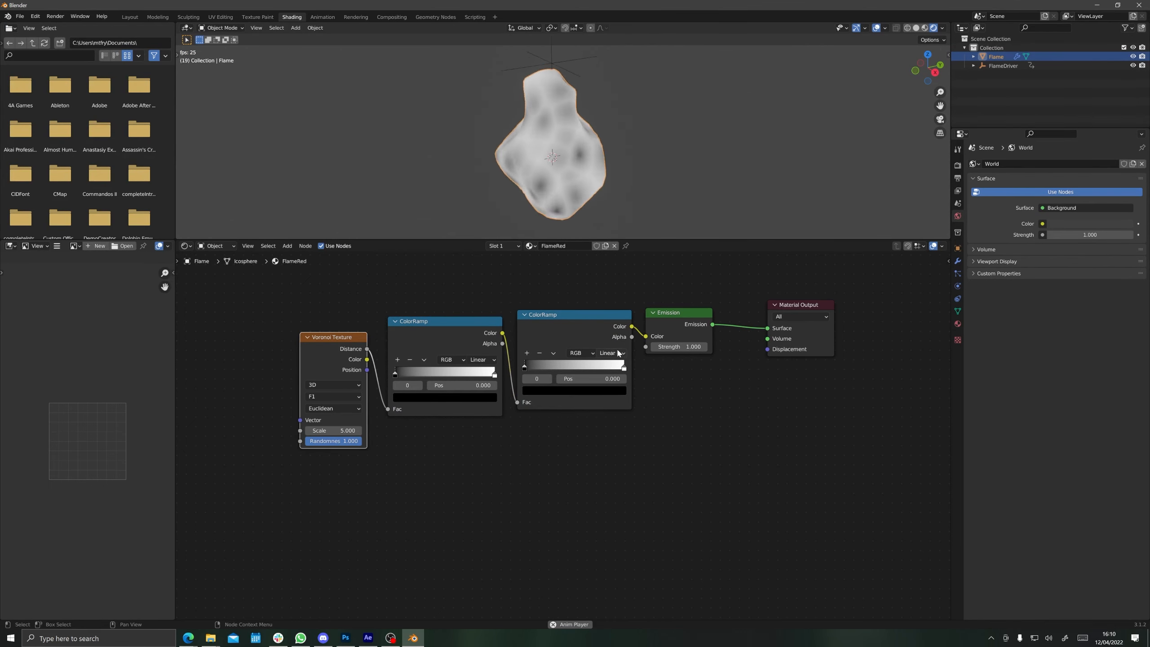
# Step: Make the second ColorRamp Constant with its white stop at about 0.72, and move the first ramp's white stop to about 0.76
pyautogui.click(618, 354)
pyautogui.click(610, 403)
pyautogui.click(495, 376)
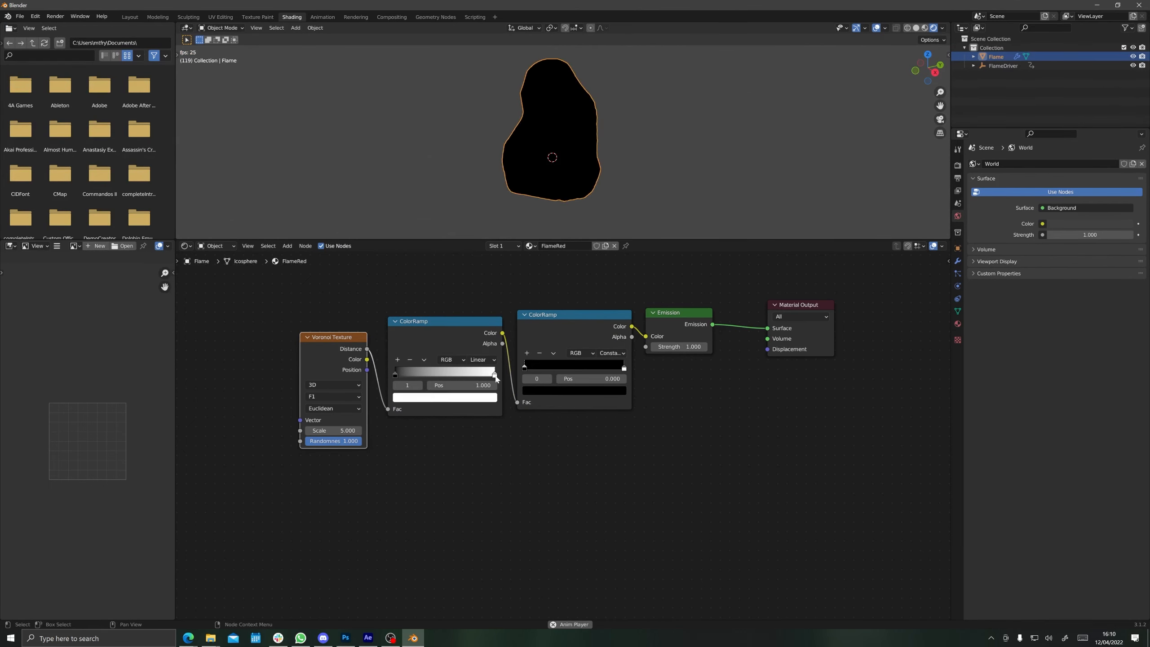
pyautogui.moveTo(496, 378); pyautogui.dragTo(463, 377)
pyautogui.moveTo(625, 369); pyautogui.dragTo(620, 370)
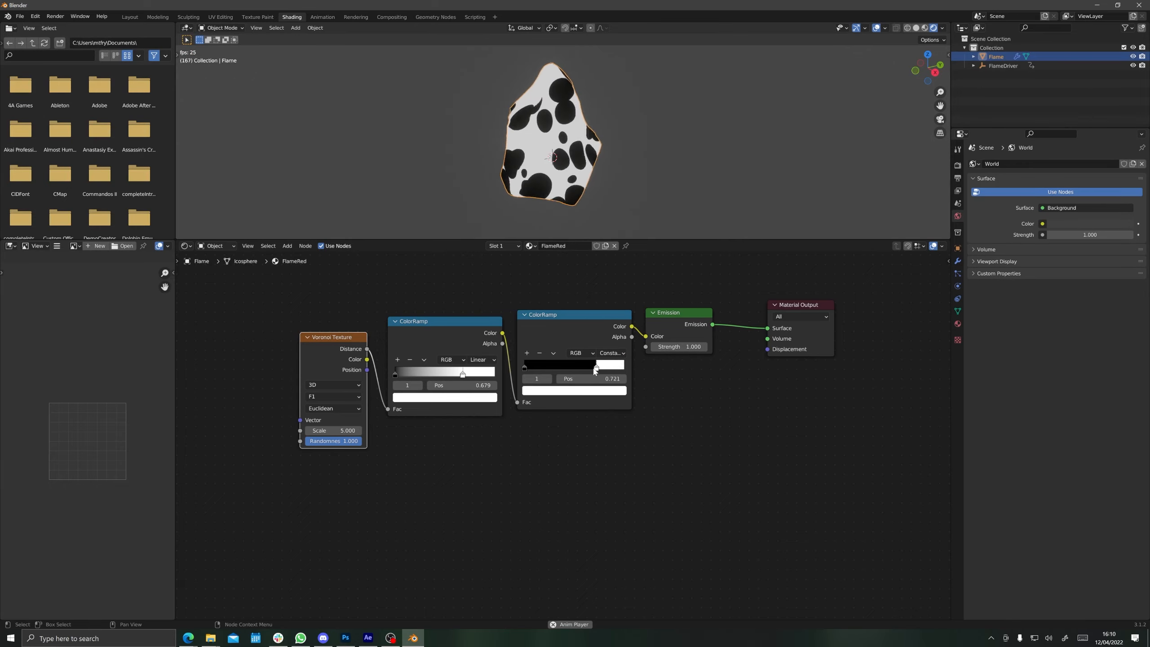
pyautogui.moveTo(431, 375); pyautogui.dragTo(473, 375)
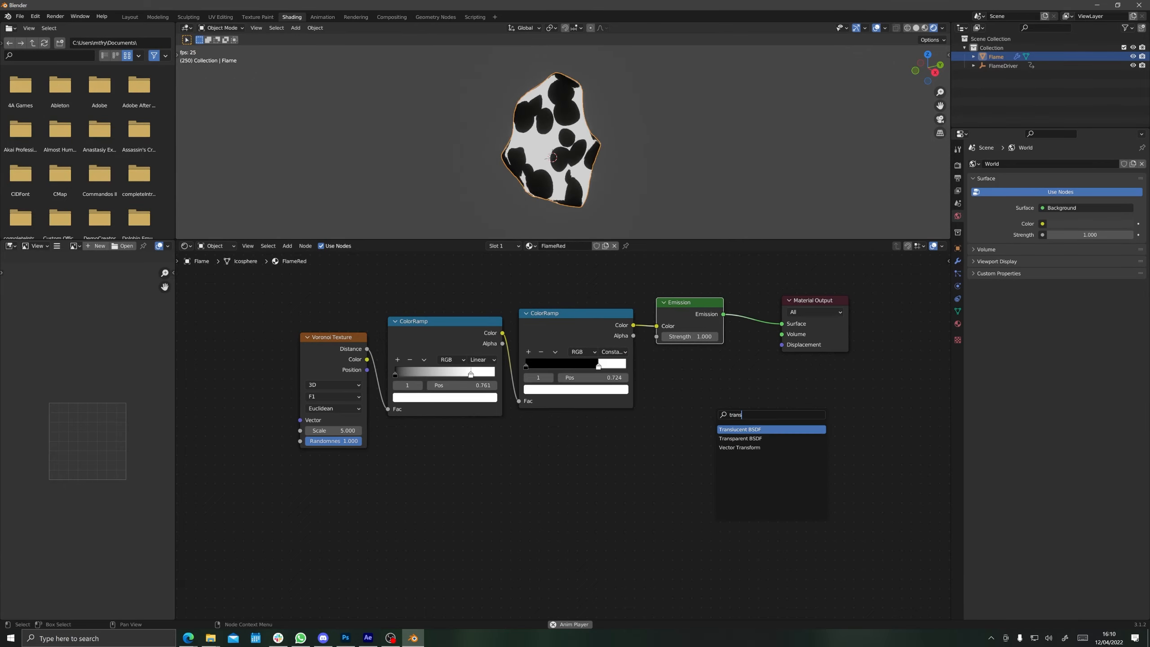
# Step: Add a Transparent BSDF and combine it with the Emission through a Mix Shader placed before the Material Output
pyautogui.press('Down')
pyautogui.press('Return')
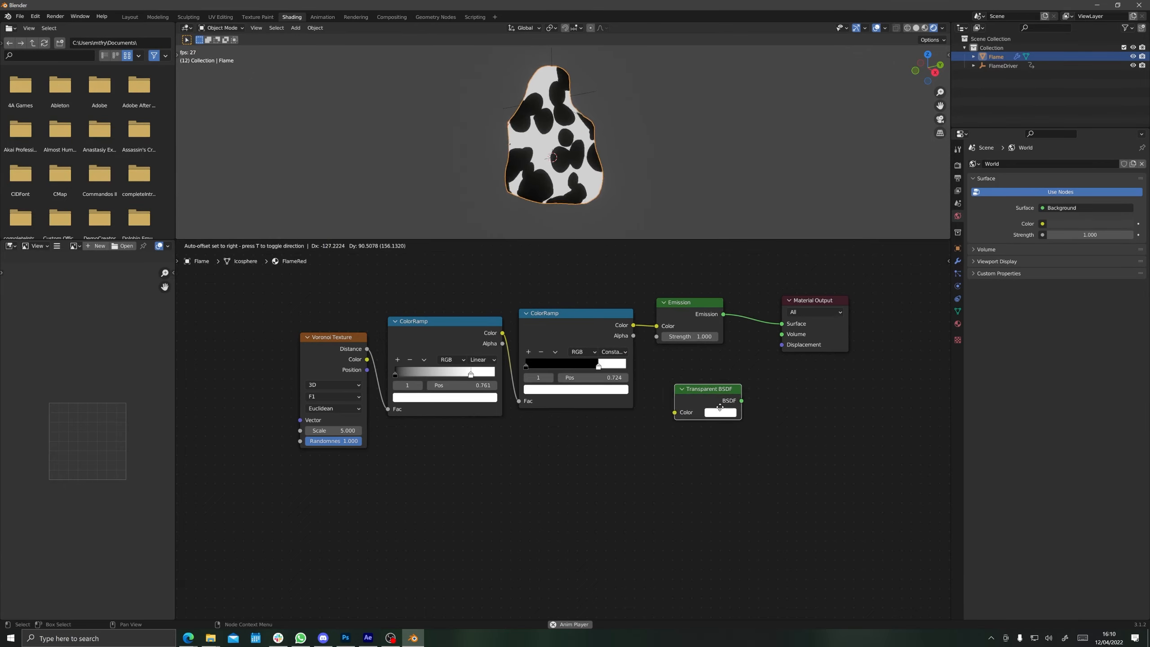
pyautogui.hotkey('shift', 'a')
pyautogui.click(794, 401)
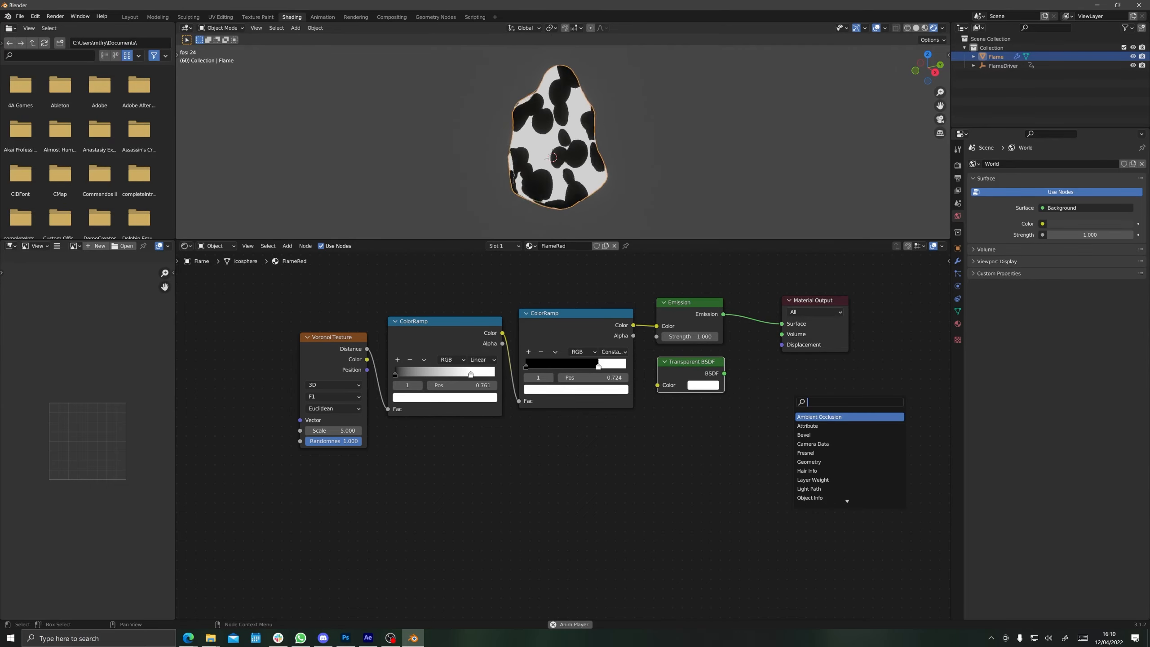
pyautogui.press('Down')
pyautogui.press('Return')
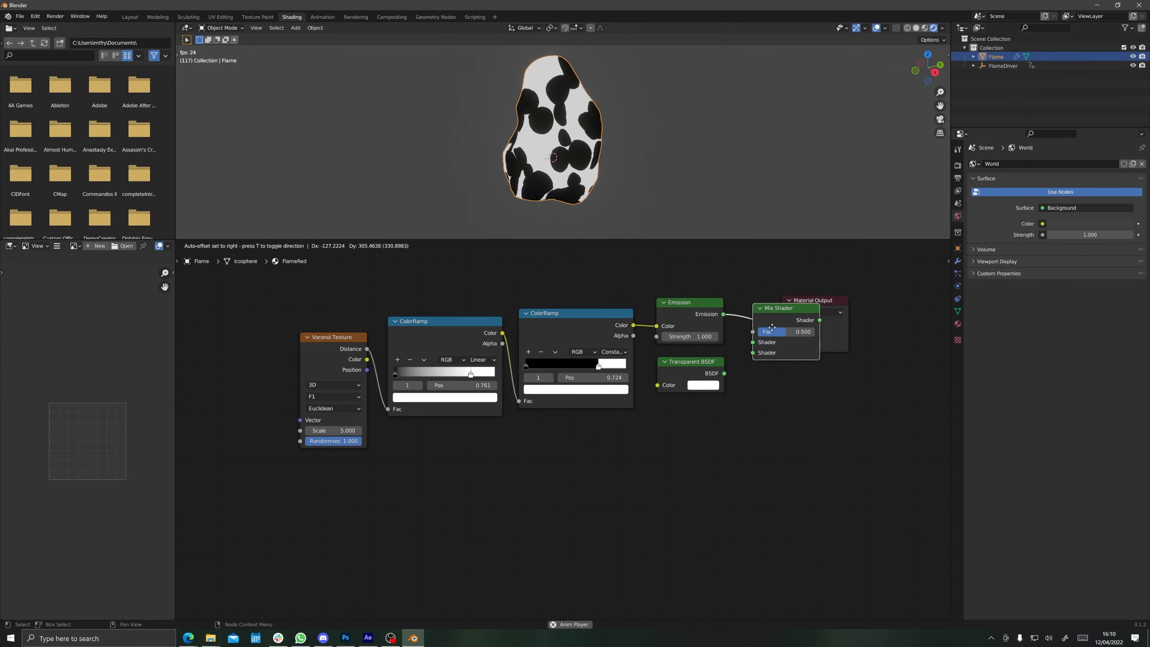
pyautogui.click(779, 330)
# Step: Reroute the second ColorRamp's color from the Emission color to the Mix Shader's Fac and space out the shader nodes
pyautogui.moveTo(648, 315); pyautogui.dragTo(632, 322)
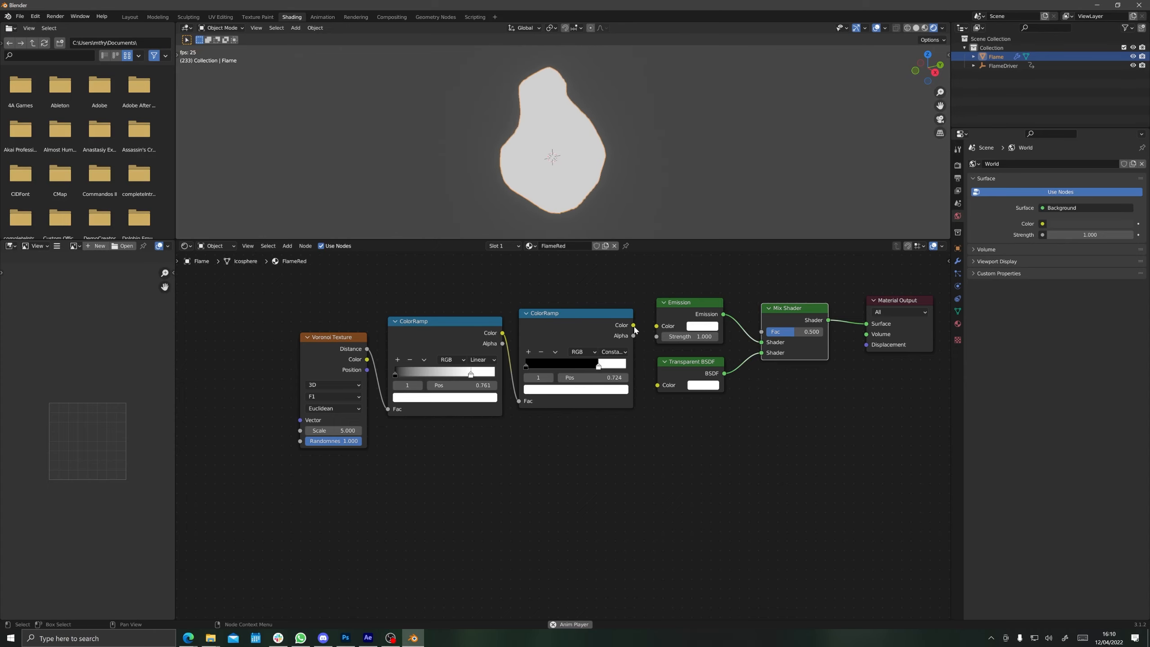
pyautogui.moveTo(760, 334); pyautogui.dragTo(775, 284)
pyautogui.moveTo(692, 401); pyautogui.dragTo(693, 441)
pyautogui.moveTo(693, 341); pyautogui.dragTo(695, 379)
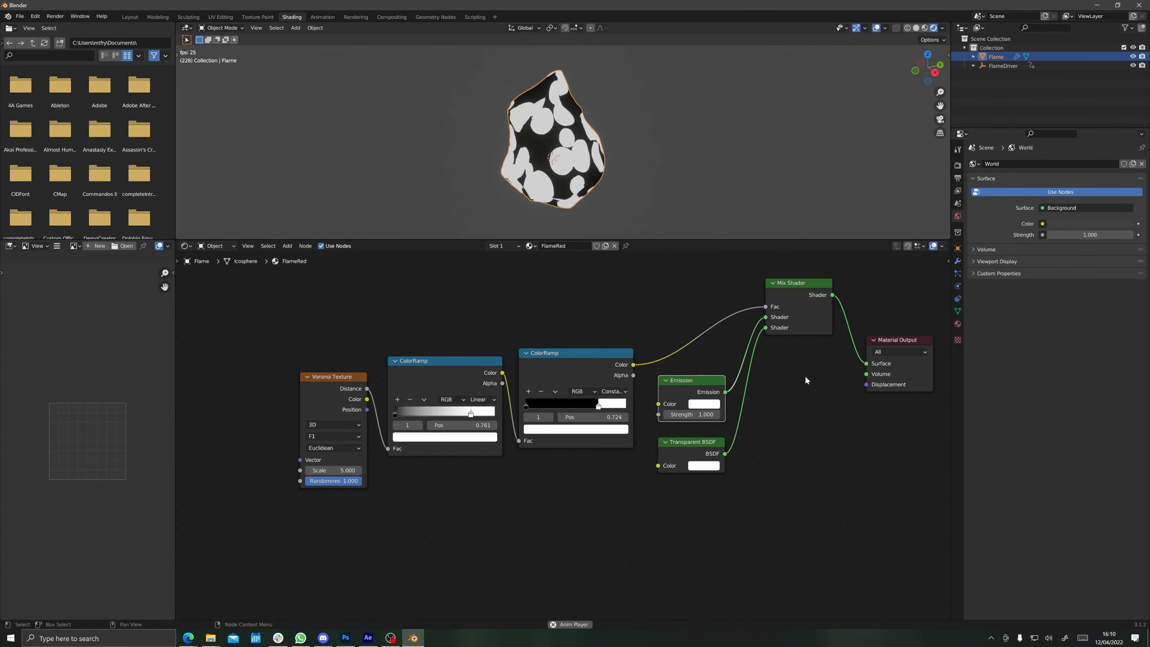
# Step: Set the FlameRed material's blend mode to Alpha Clip
pyautogui.click(957, 323)
pyautogui.click(1059, 346)
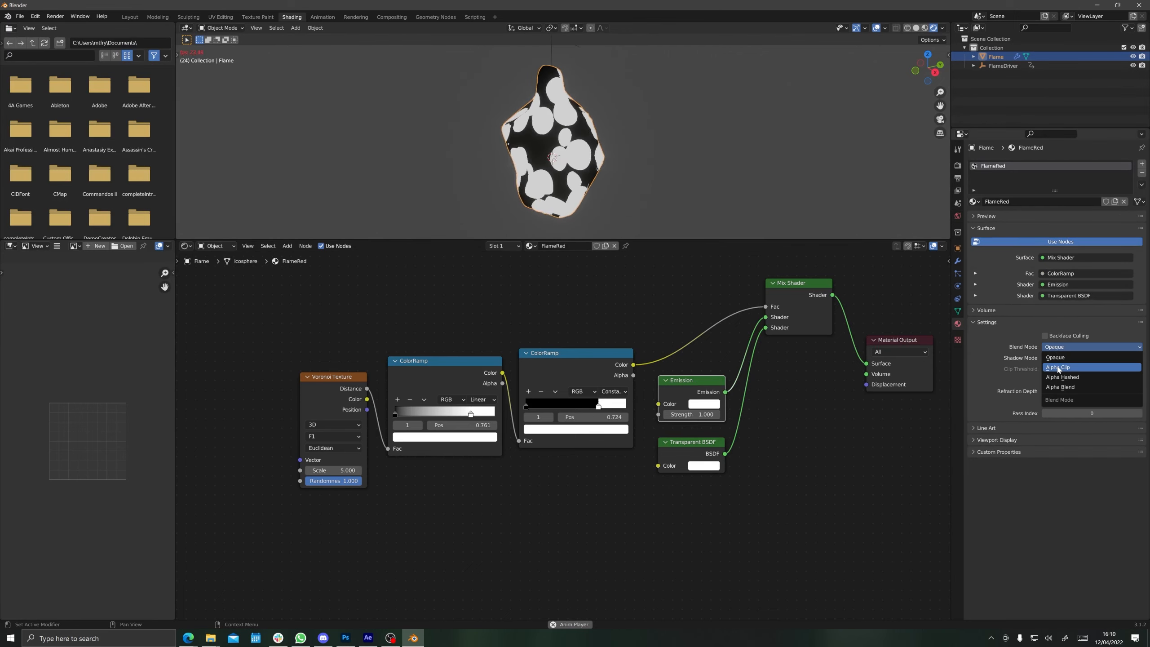
pyautogui.click(1057, 368)
# Step: Insert an Invert node between the second ColorRamp and the Mix Shader's Fac
pyautogui.hotkey('shift', 'a')
pyautogui.click(659, 301)
pyautogui.write('invert')
pyautogui.press('Return')
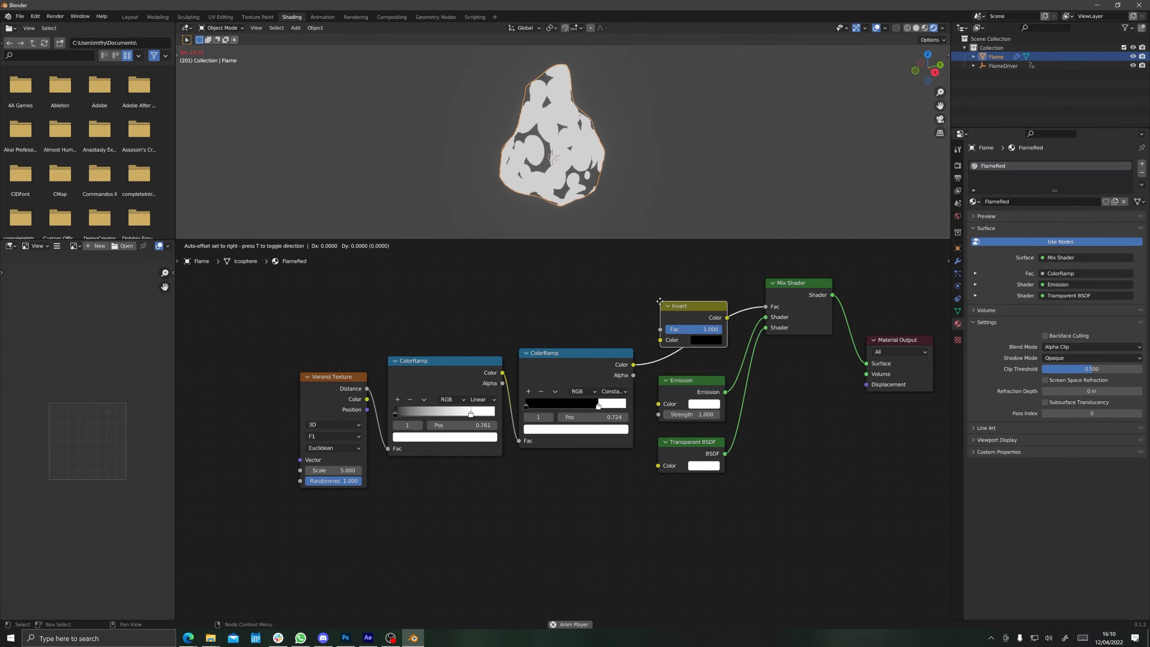
pyautogui.click(660, 301)
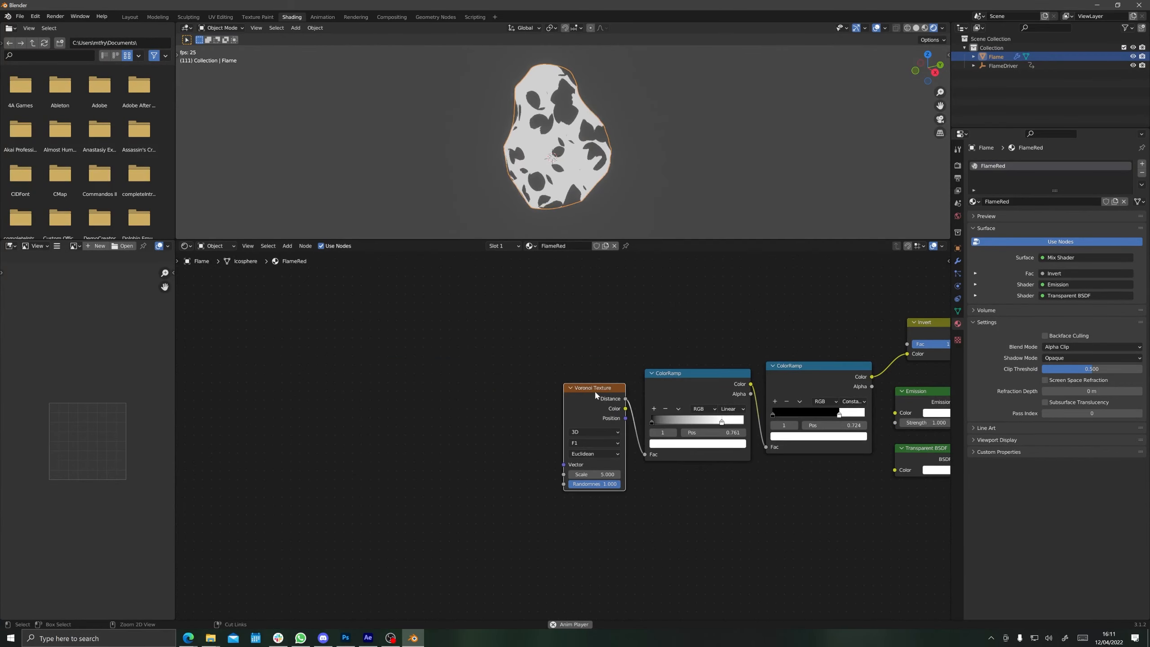
# Step: Add Texture Coordinate and Mapping nodes feeding the Voronoi Texture, and set the texture's scale to 8
pyautogui.hotkey('ctrl', 't')
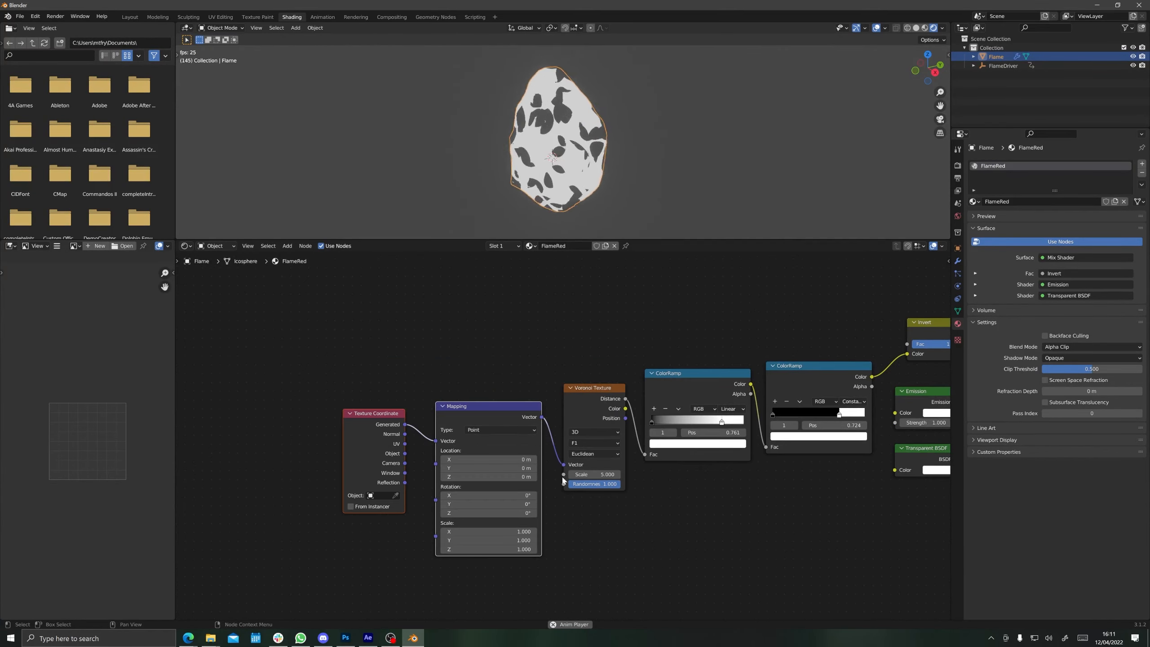
pyautogui.scroll(-1, 548, 463)
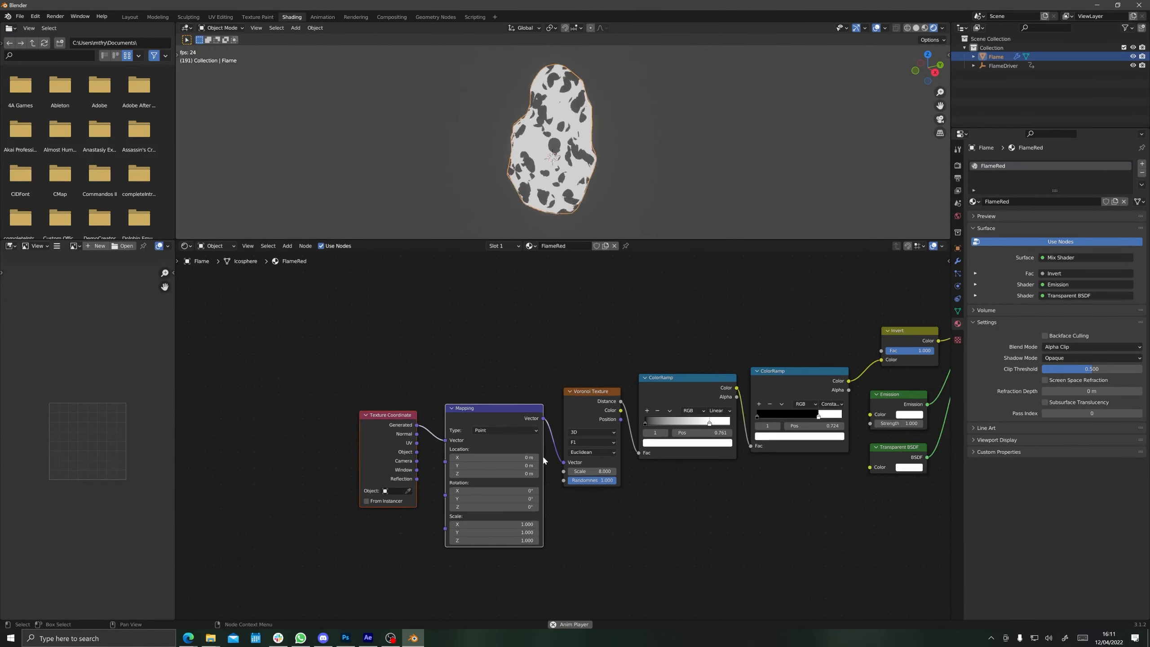
pyautogui.moveTo(542, 457); pyautogui.dragTo(415, 469, button='middle')
# Step: Disconnect the Texture Coordinate node from the Mapping node and move it farther away
pyautogui.moveTo(391, 424); pyautogui.dragTo(391, 392)
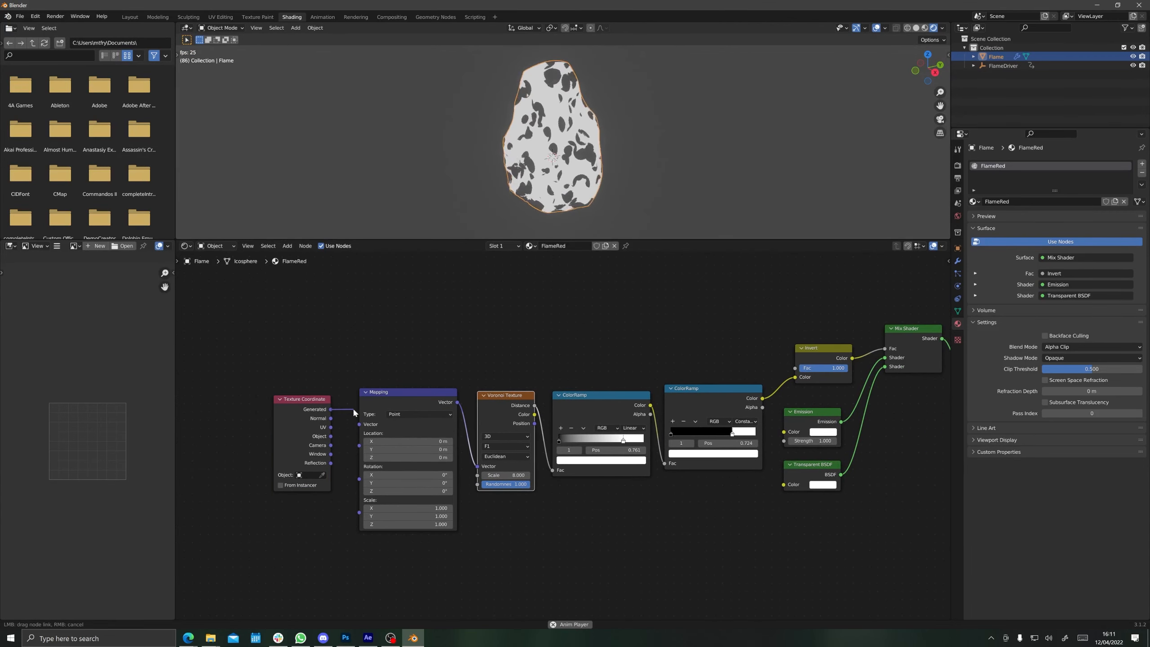
pyautogui.moveTo(353, 412); pyautogui.dragTo(251, 377)
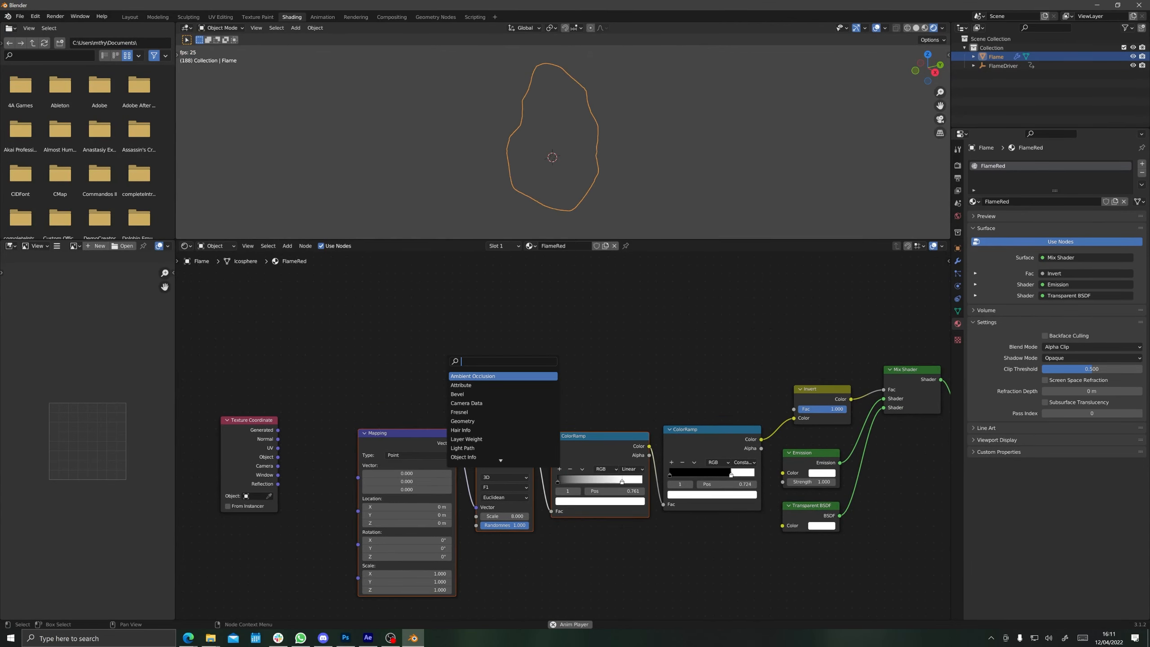
# Step: Add a Frame and place the Mapping, Voronoi Texture and first ColorRamp nodes inside it
pyautogui.write('frame')
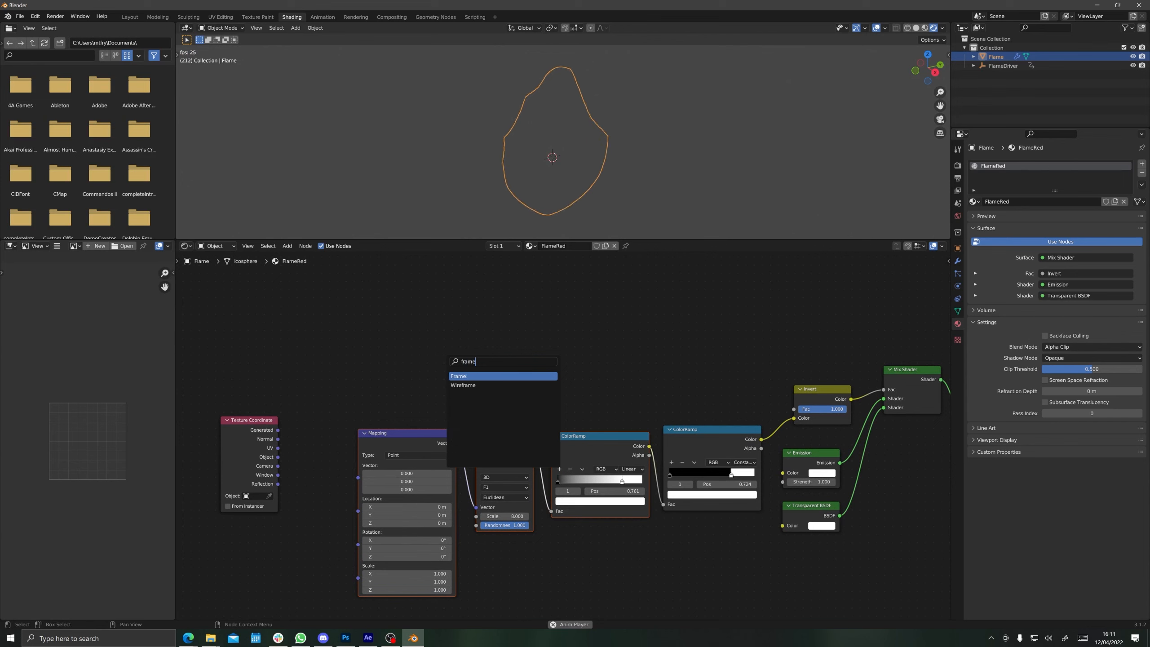
pyautogui.press('Return')
pyautogui.click(338, 350)
pyautogui.moveTo(417, 408); pyautogui.dragTo(562, 469)
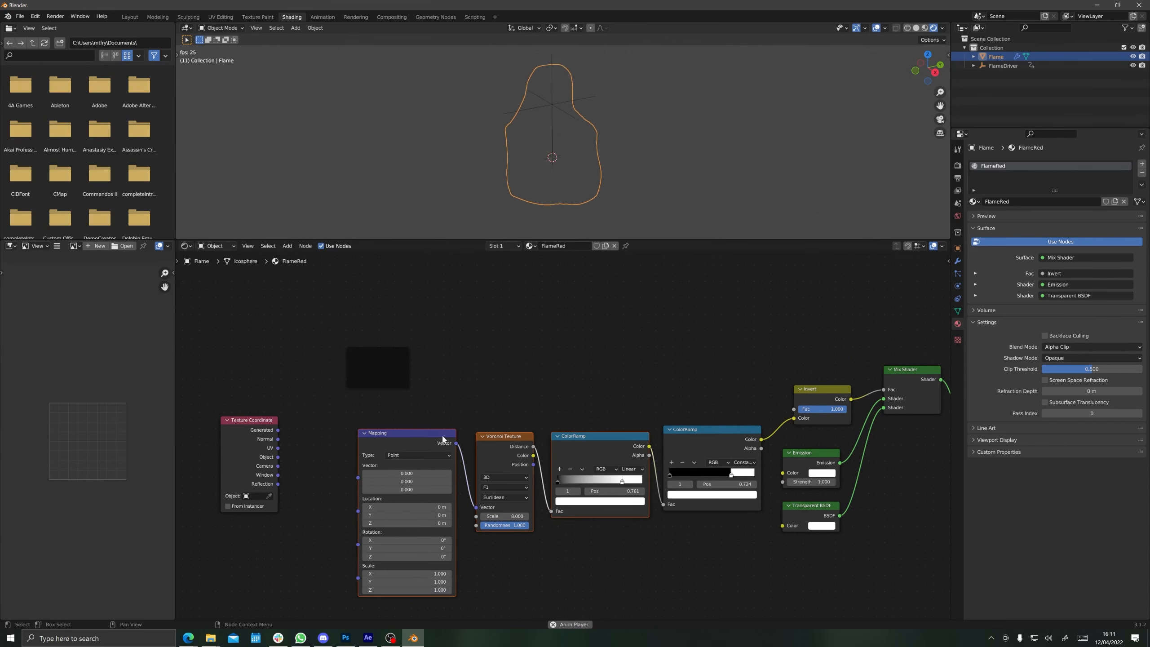
pyautogui.moveTo(446, 440); pyautogui.dragTo(449, 375)
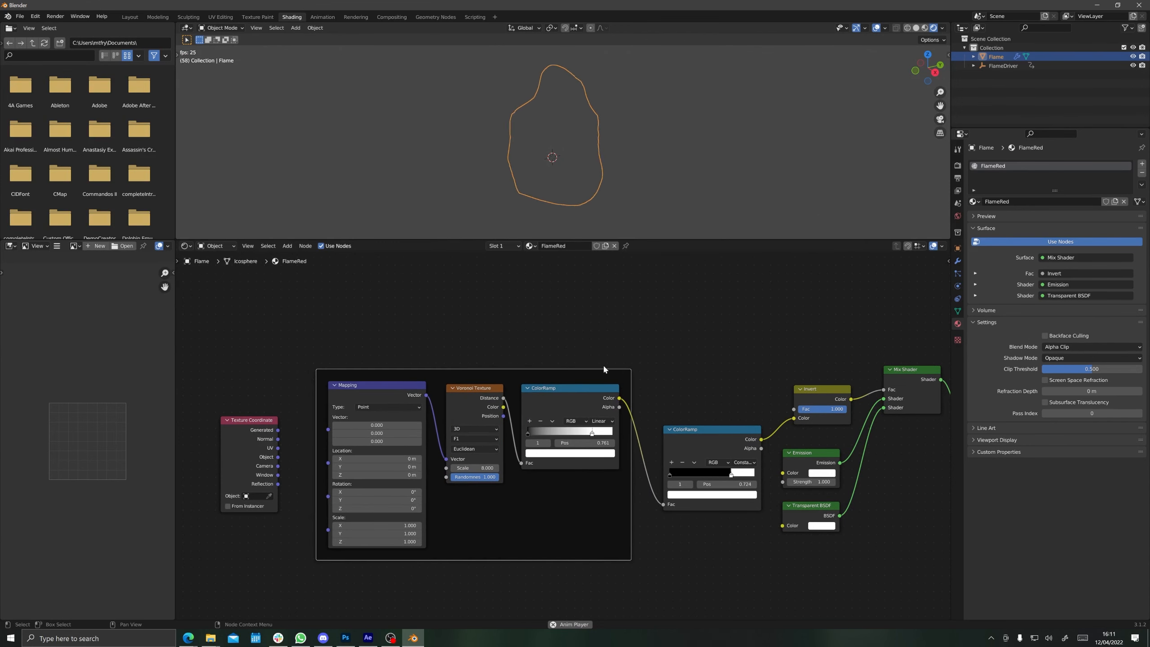
# Step: Label the frame Main Flames and duplicate it with its nodes as a second frame labeled Small Flames
pyautogui.press('n')
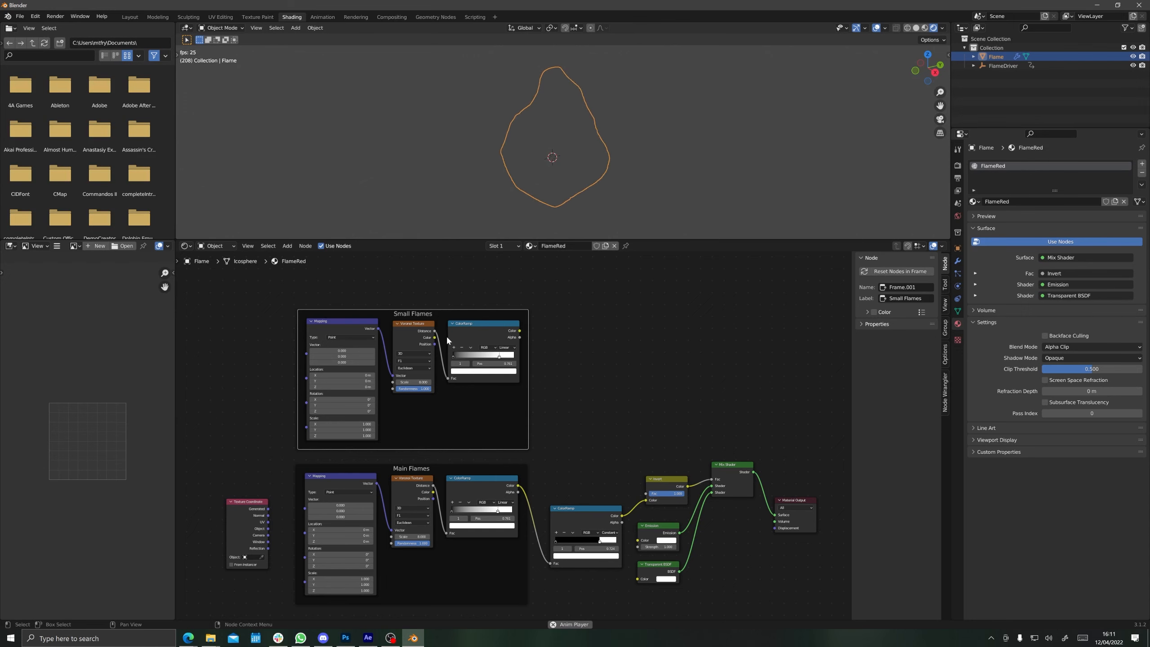
# Step: Set the Voronoi Texture scale in the Small Flames frame to 16
pyautogui.scroll(4, 413, 389)
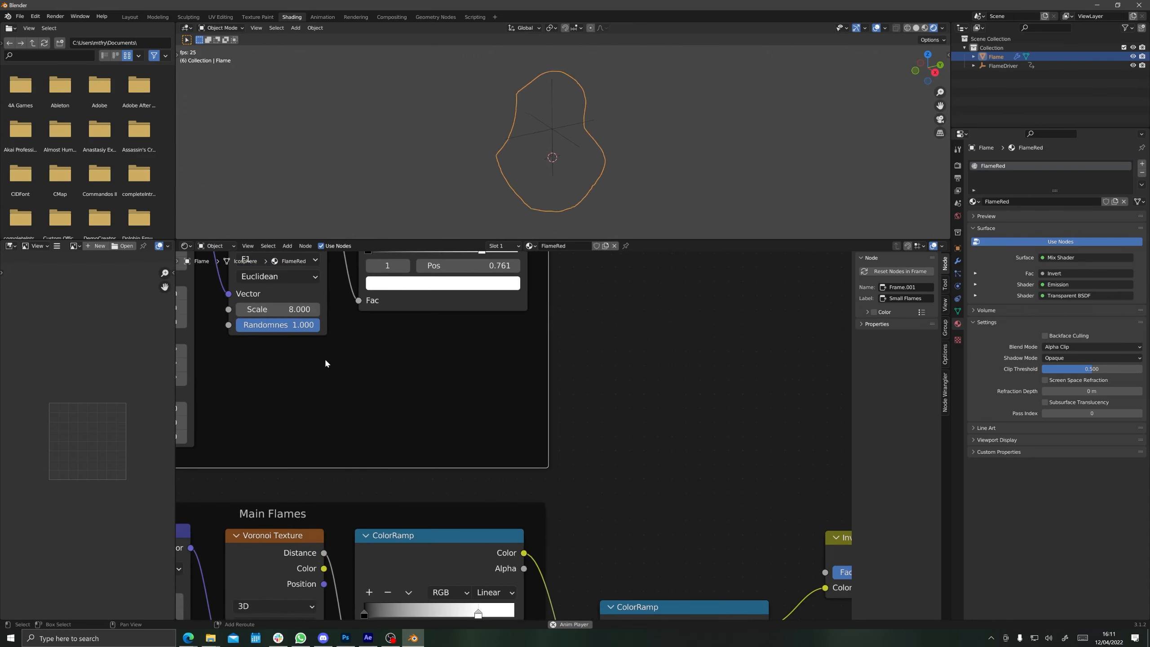
pyautogui.moveTo(327, 364); pyautogui.dragTo(567, 483, button='middle')
pyautogui.doubleClick(529, 428)
pyautogui.write('16')
pyautogui.press('Return')
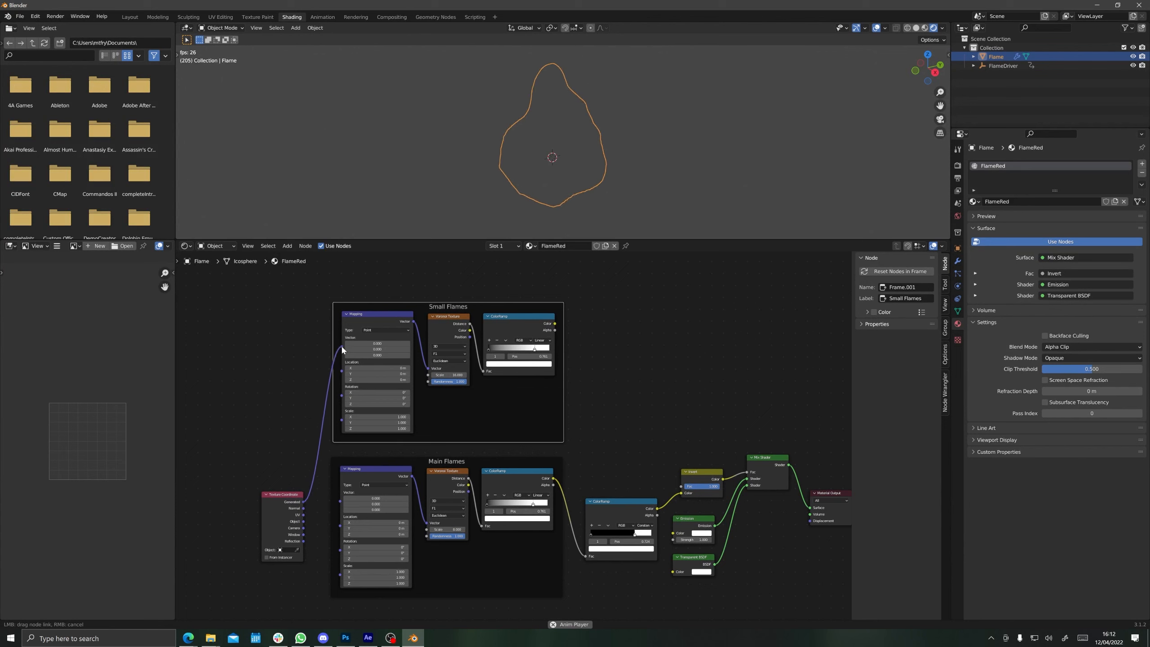
# Step: Connect the Texture Coordinate node's Generated output to the Mapping nodes in the Small Flames and Main Flames frames
pyautogui.moveTo(343, 349); pyautogui.dragTo(342, 348)
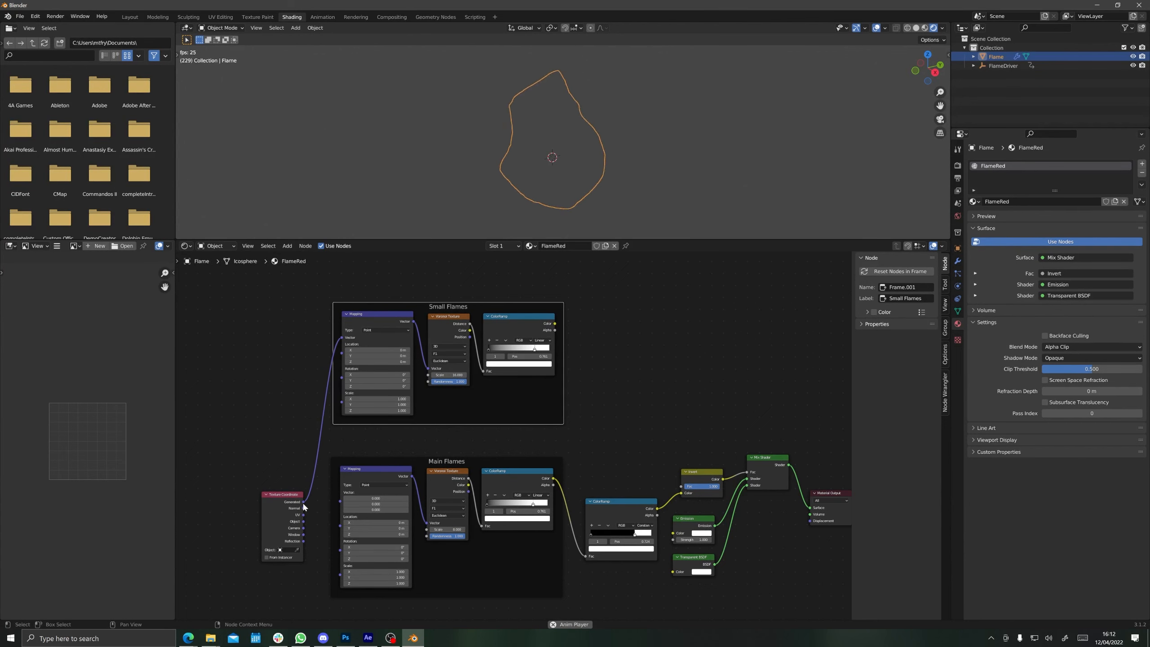
pyautogui.moveTo(304, 502); pyautogui.dragTo(339, 501)
# Step: Add a MixRGB node combining the Small Flames and Main Flames ColorRamps, and feed its color into the constant ColorRamp
pyautogui.hotkey('shift', 'a')
pyautogui.press('Return')
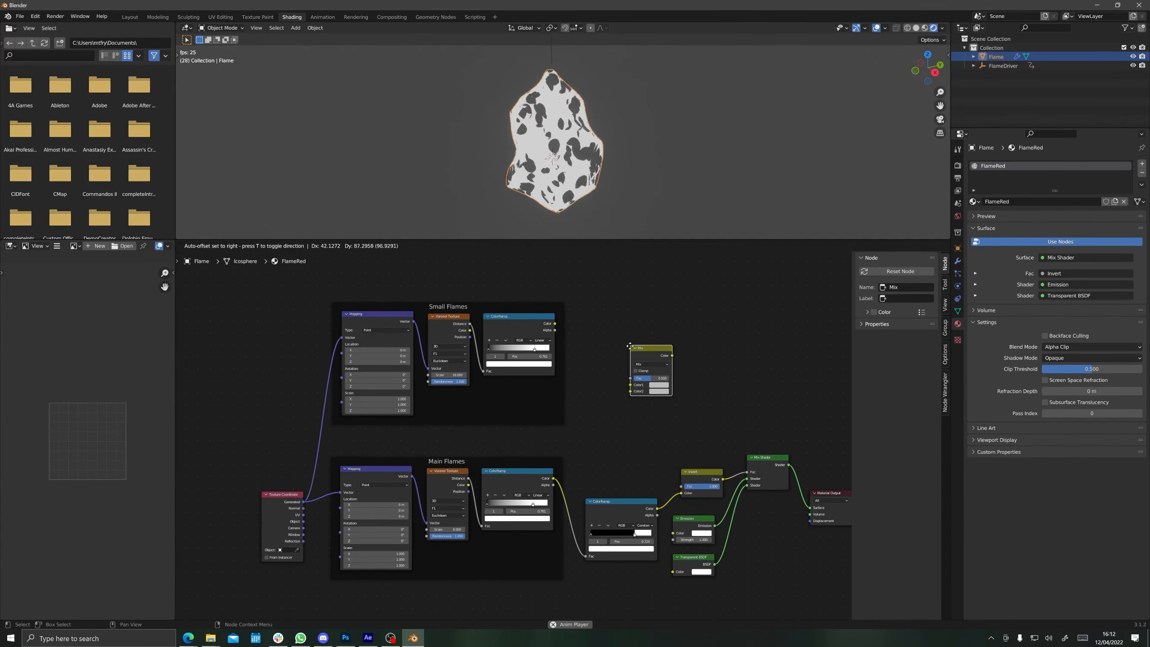
pyautogui.click(630, 346)
pyautogui.moveTo(555, 324); pyautogui.dragTo(628, 393)
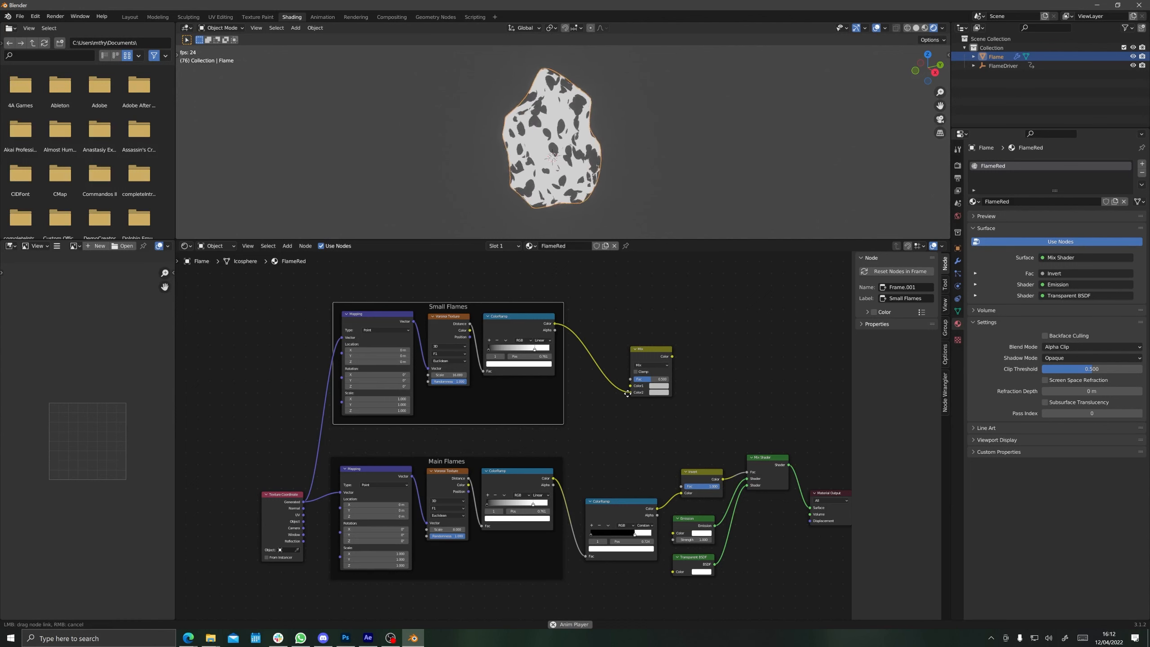
pyautogui.moveTo(586, 556)
pyautogui.mouseDown()
pyautogui.moveTo(632, 388)
pyautogui.moveTo(584, 556)
pyautogui.mouseUp()
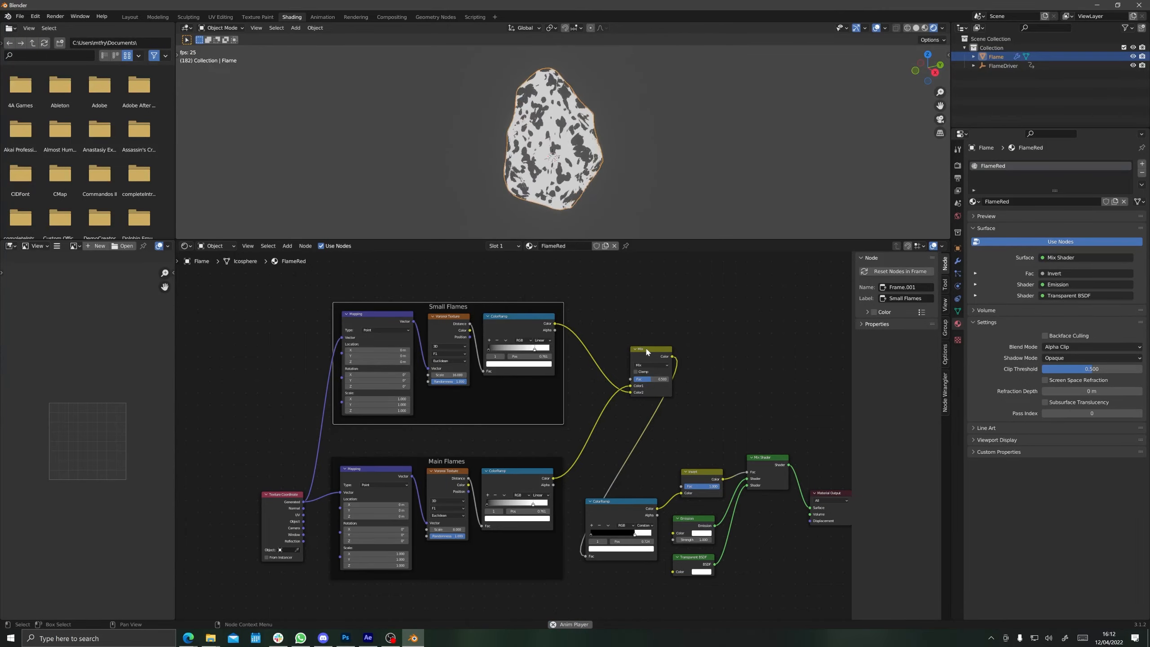
# Step: Rearrange the Mix node, the Small Flames frame and the Texture Coordinate node into a compact layout around the Main Flames frame
pyautogui.moveTo(646, 352); pyautogui.dragTo(582, 424)
pyautogui.moveTo(521, 408); pyautogui.dragTo(446, 408)
pyautogui.moveTo(581, 425); pyautogui.dragTo(534, 493)
pyautogui.moveTo(301, 459); pyautogui.dragTo(306, 435)
pyautogui.moveTo(285, 495); pyautogui.dragTo(217, 413)
# Step: Duplicate the Small Flames frame with its nodes above it, label the copy Large Flames and set its Voronoi Texture scale to 4
pyautogui.scroll(-1, 570, 473)
pyautogui.hotkey('shift', 'd')
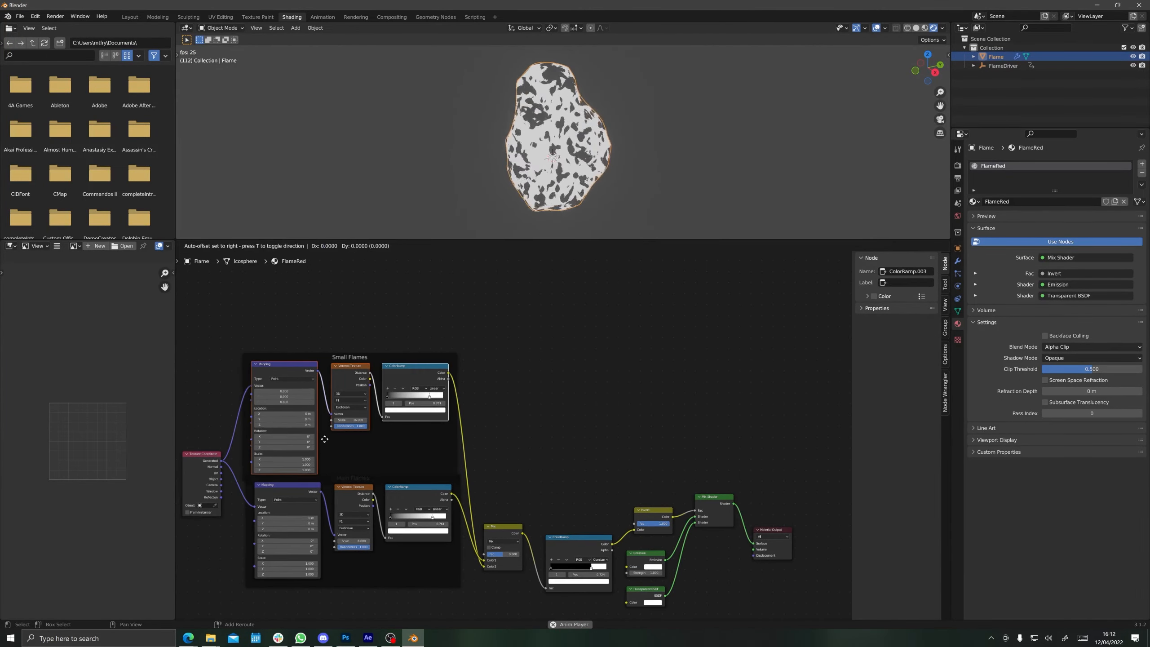
pyautogui.click(329, 326)
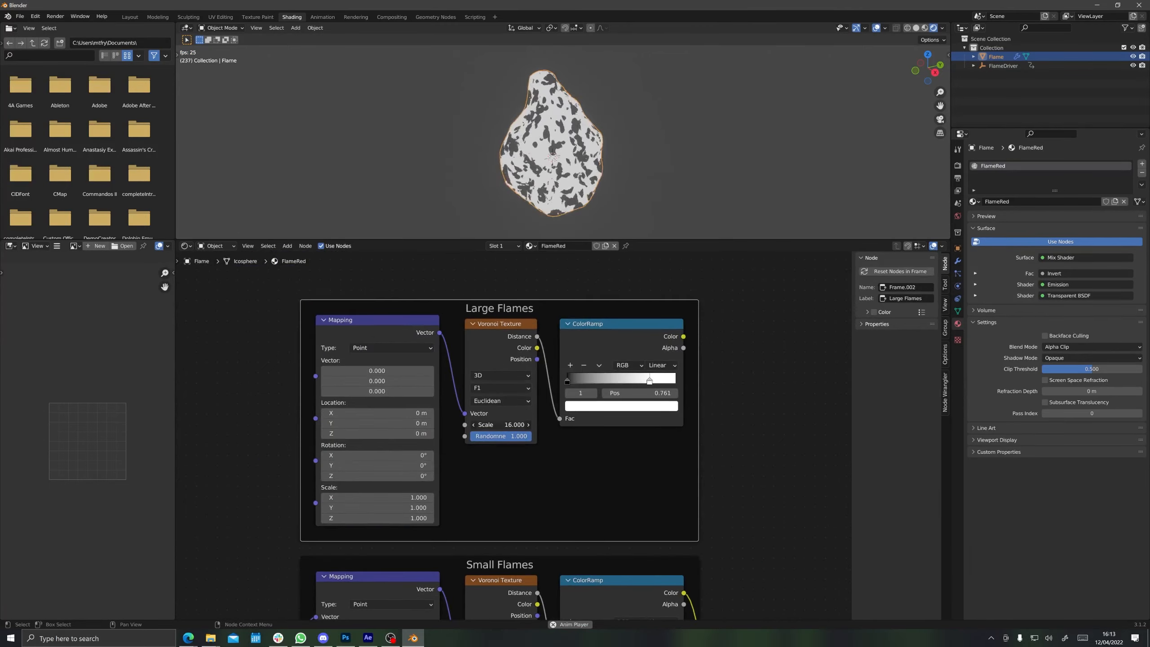
pyautogui.scroll(-4, 523, 437)
pyautogui.moveTo(578, 547); pyautogui.dragTo(474, 461, button='middle')
pyautogui.scroll(-3, 538, 516)
# Step: Add a second MixRGB node combining the Large Flames ColorRamp with the first Mix output, and feed it into the constant ColorRamp
pyautogui.click(604, 436)
pyautogui.hotkey('shift', 'a')
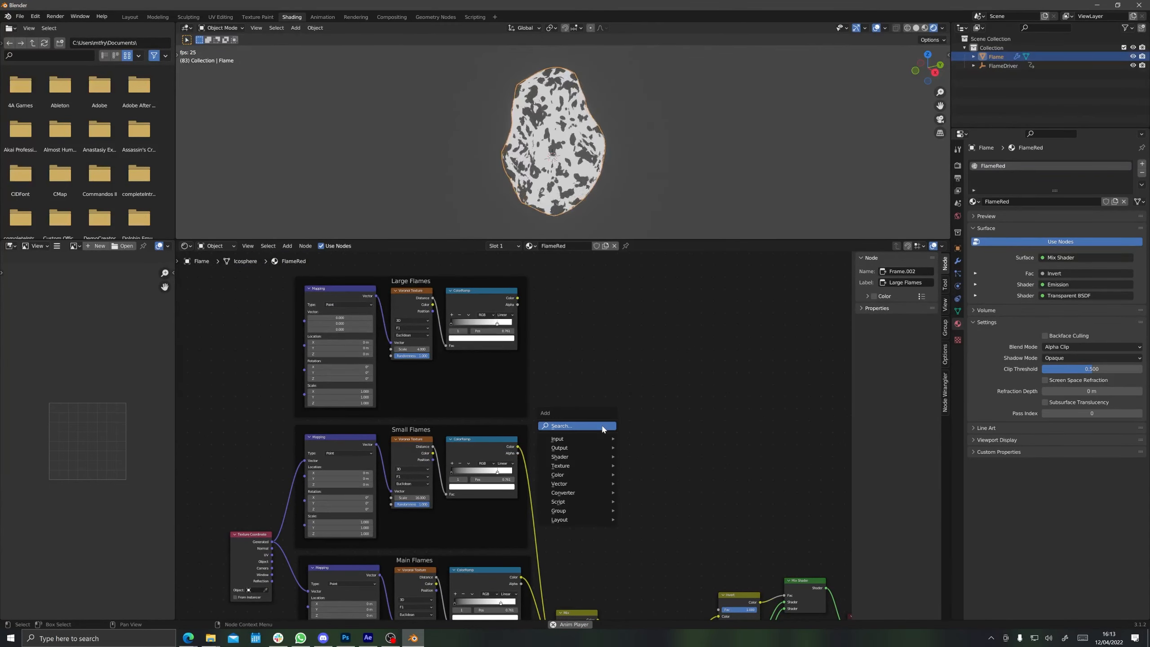
pyautogui.write('mix')
pyautogui.press('Return')
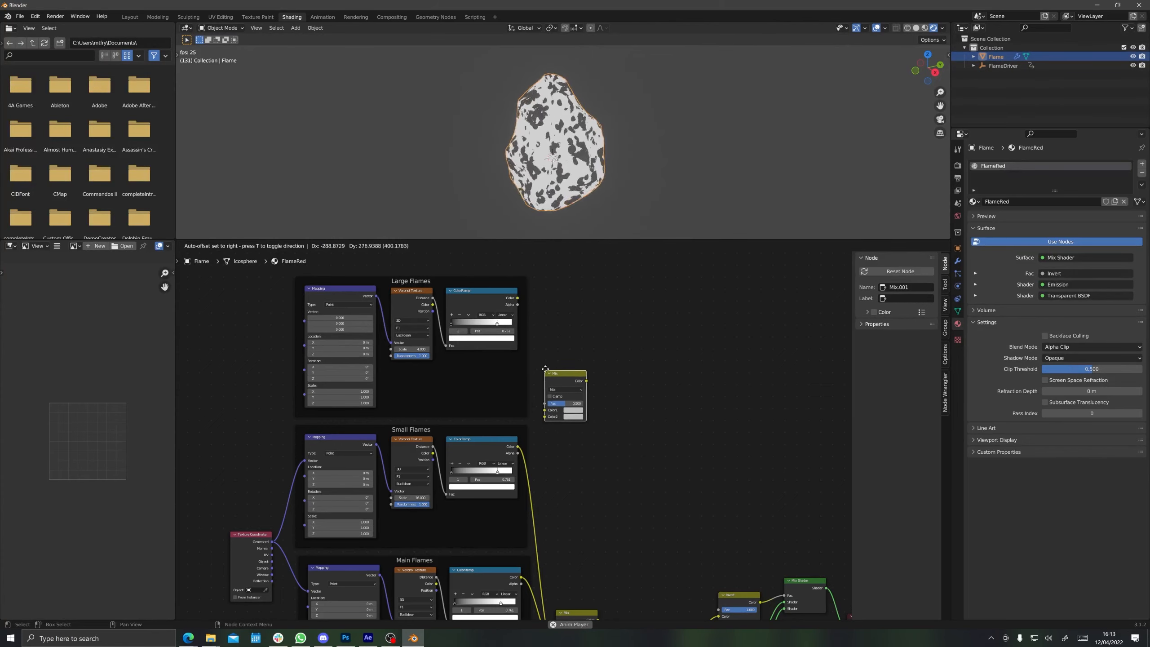
pyautogui.click(553, 354)
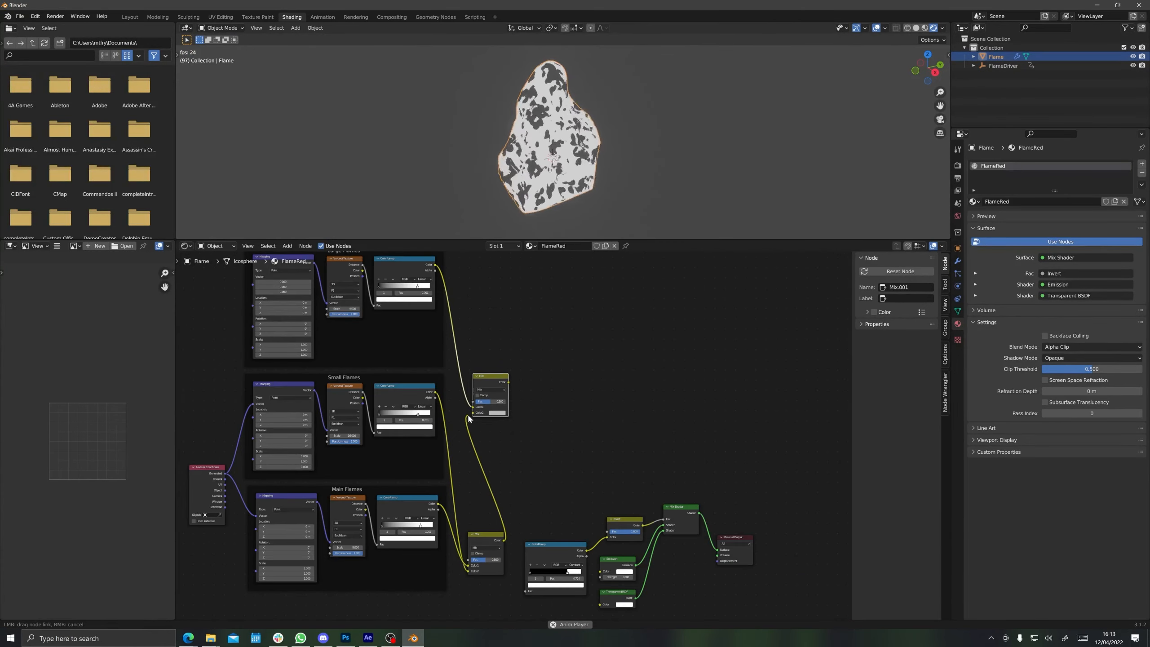
pyautogui.moveTo(472, 410); pyautogui.dragTo(524, 468)
pyautogui.moveTo(527, 592); pyautogui.dragTo(527, 592)
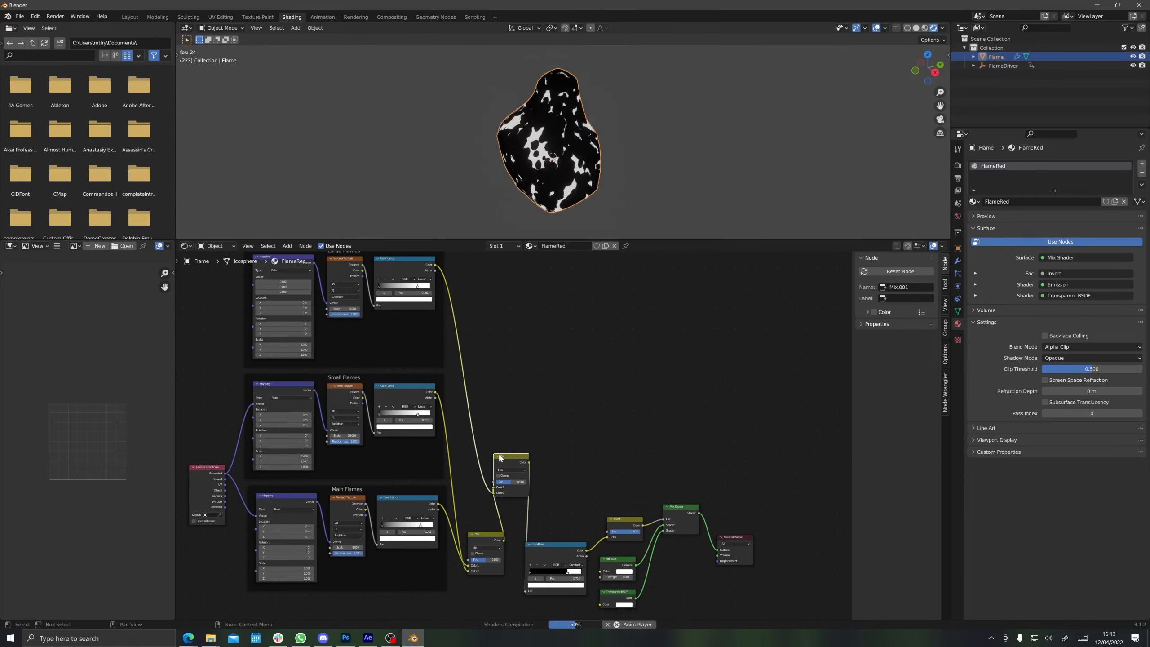
# Step: Move the two Mix nodes, the constant ColorRamp and the shader nodes up beside the flame frames
pyautogui.moveTo(504, 455); pyautogui.dragTo(494, 324)
pyautogui.moveTo(482, 534); pyautogui.dragTo(472, 391)
pyautogui.moveTo(547, 544); pyautogui.dragTo(552, 354)
pyautogui.moveTo(593, 492); pyautogui.dragTo(765, 611)
pyautogui.moveTo(631, 519); pyautogui.dragTo(651, 344)
pyautogui.moveTo(496, 346); pyautogui.dragTo(597, 405, button='middle')
# Step: Set both Mix nodes to Soft Light blending with a factor of 1
pyautogui.click(602, 395)
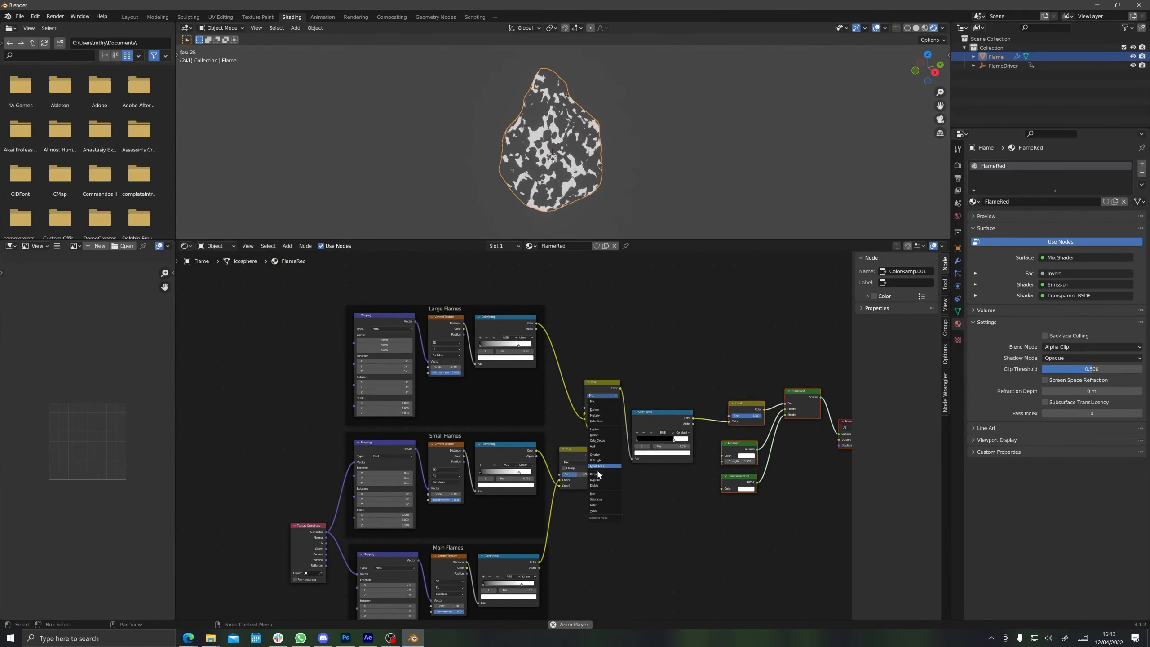
pyautogui.click(601, 466)
pyautogui.click(575, 463)
pyautogui.click(578, 527)
pyautogui.moveTo(576, 475); pyautogui.dragTo(594, 474)
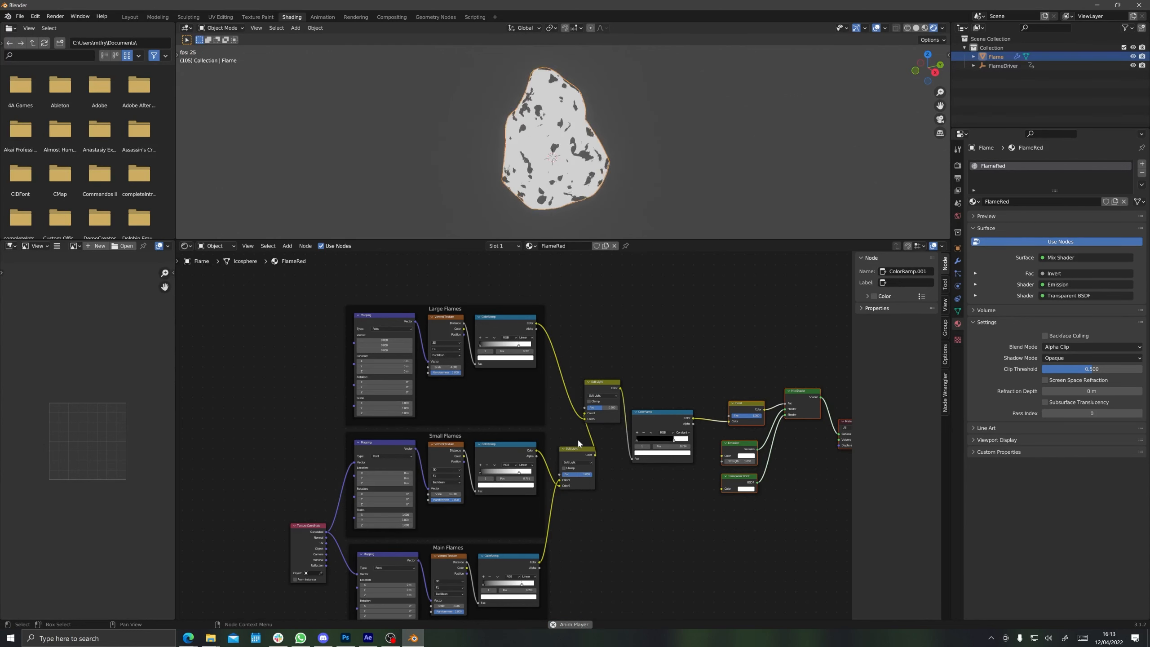
# Step: Connect the Texture Coordinate node's Generated output to the Mapping node in the Large Flames frame
pyautogui.scroll(-1, 636, 552)
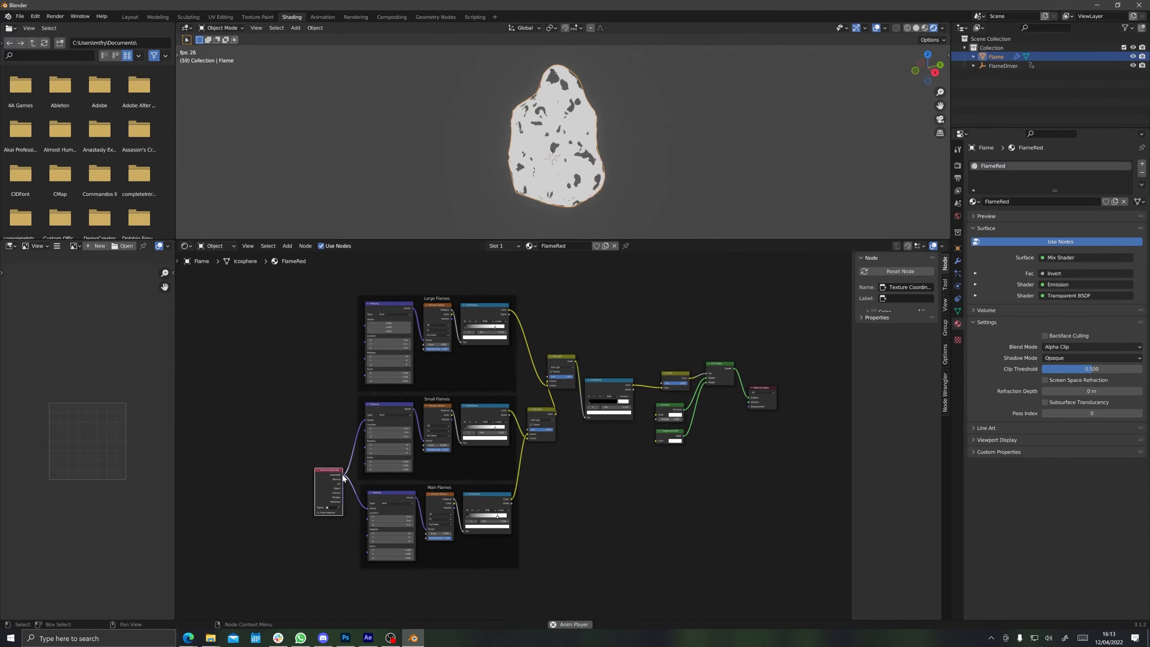
pyautogui.moveTo(343, 475); pyautogui.dragTo(366, 325)
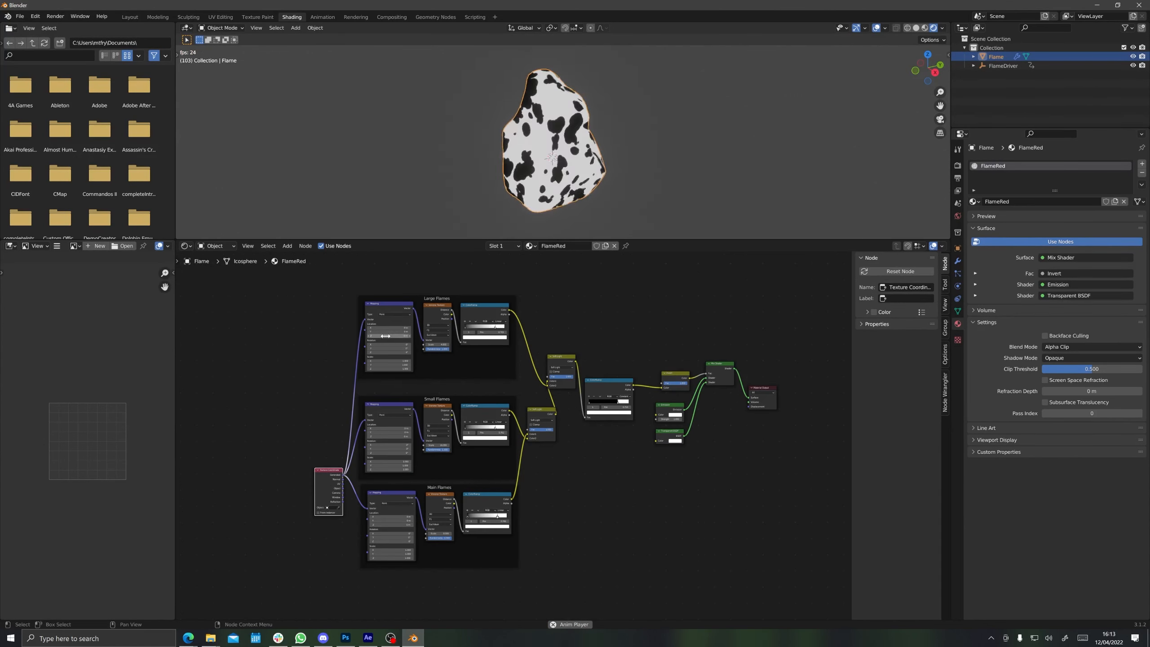
# Step: Move the white ColorRamp stops to about 0.91 in Large Flames, 0.861 in Small Flames and 0.845 in Main Flames
pyautogui.scroll(2, 500, 357)
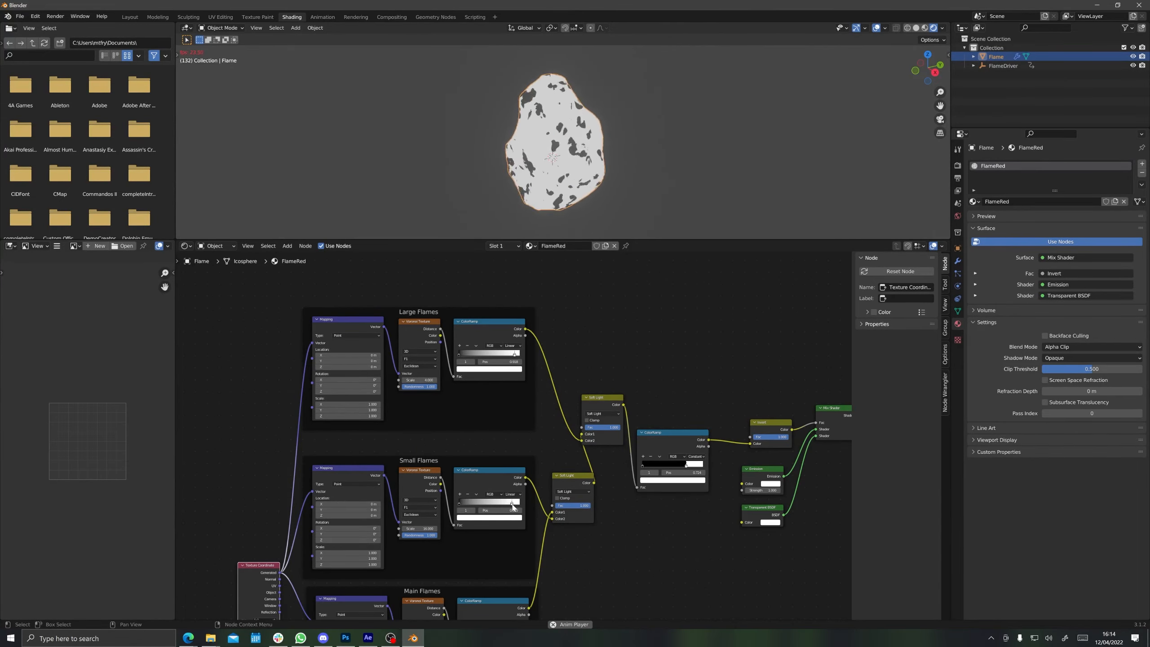
pyautogui.moveTo(512, 504); pyautogui.dragTo(511, 503)
pyautogui.moveTo(520, 550); pyautogui.dragTo(540, 452, button='middle')
pyautogui.moveTo(542, 535); pyautogui.dragTo(540, 534)
pyautogui.scroll(-3, 493, 403)
# Step: Add a Gradient Texture node beside the Main Flames frame
pyautogui.moveTo(486, 394); pyautogui.dragTo(402, 422, button='middle')
pyautogui.click(551, 487)
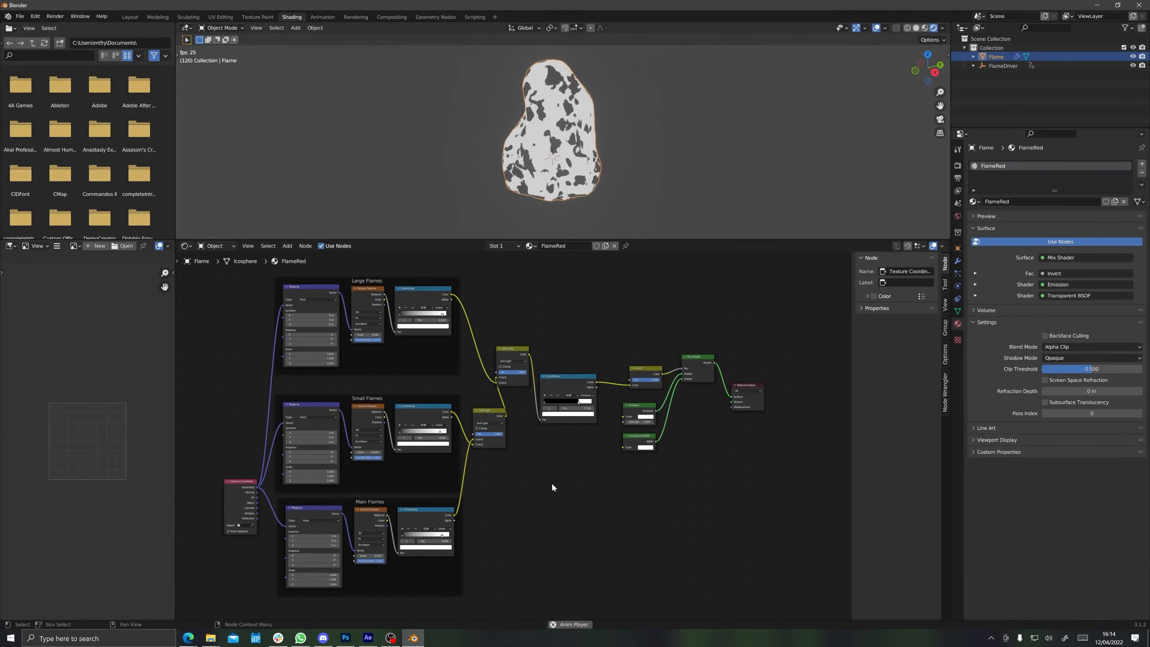
pyautogui.moveTo(552, 488); pyautogui.dragTo(561, 487, button='middle')
pyautogui.hotkey('shift', 'a')
pyautogui.click(531, 521)
pyautogui.write('gr')
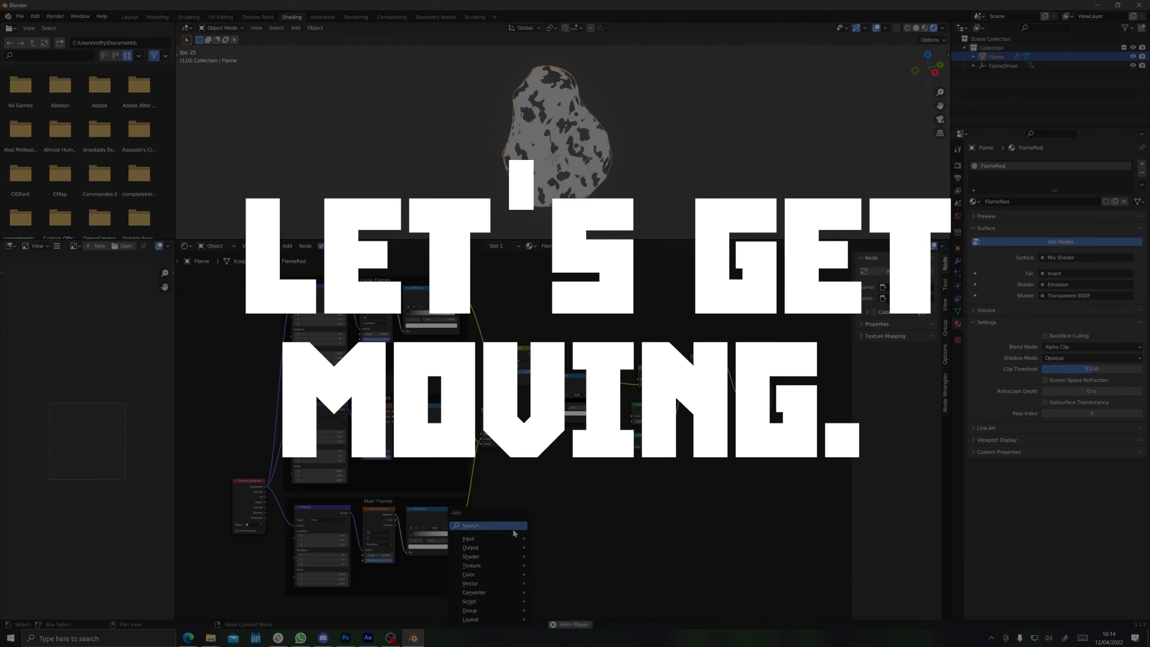
pyautogui.write('ade')
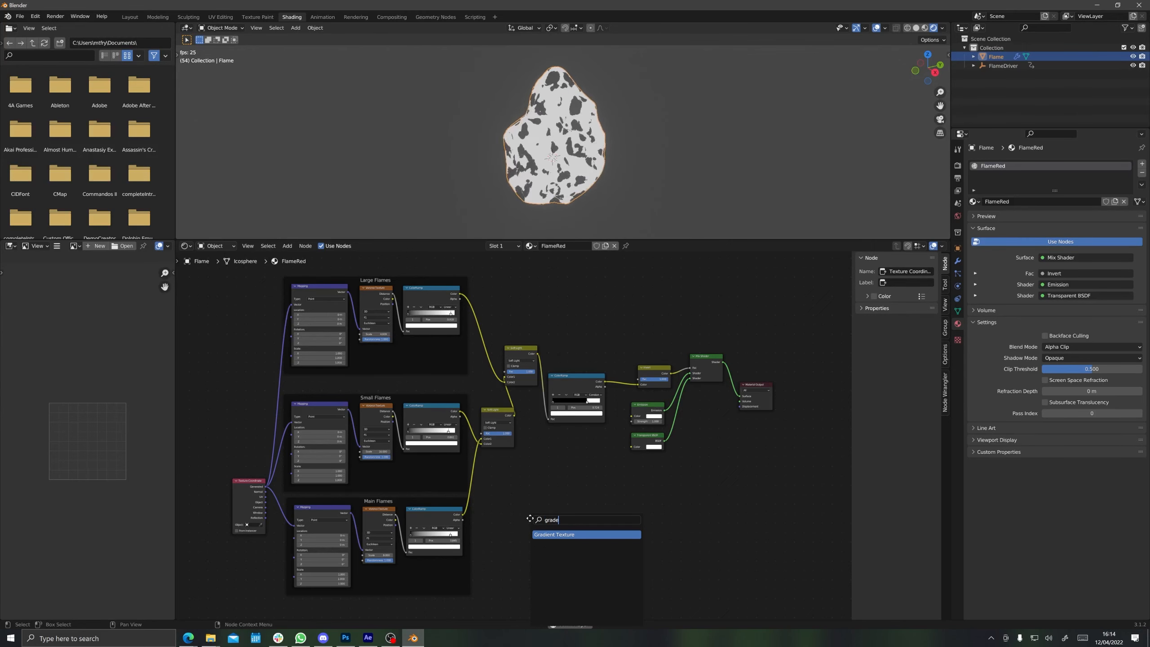
pyautogui.press('Return')
pyautogui.click(498, 554)
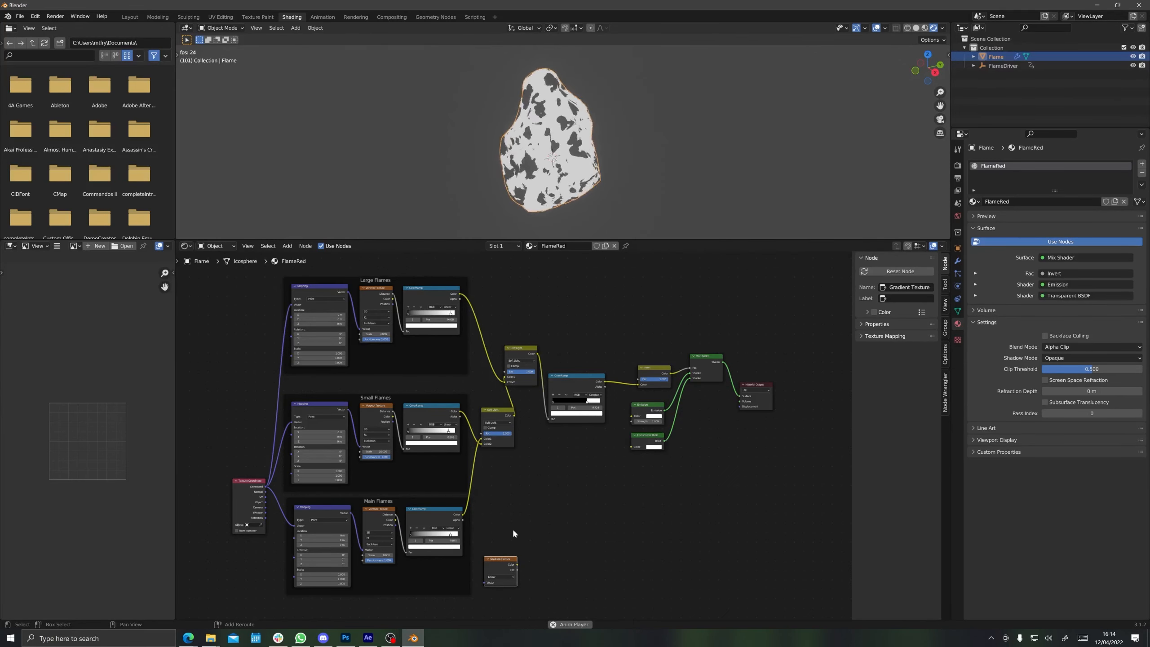
# Step: Blend the Gradient Texture with the Main Flames ColorRamp through a new MixRGB node at factor about 0.38, feeding the first Soft Light node
pyautogui.hotkey('shift', 'a')
pyautogui.write('mix')
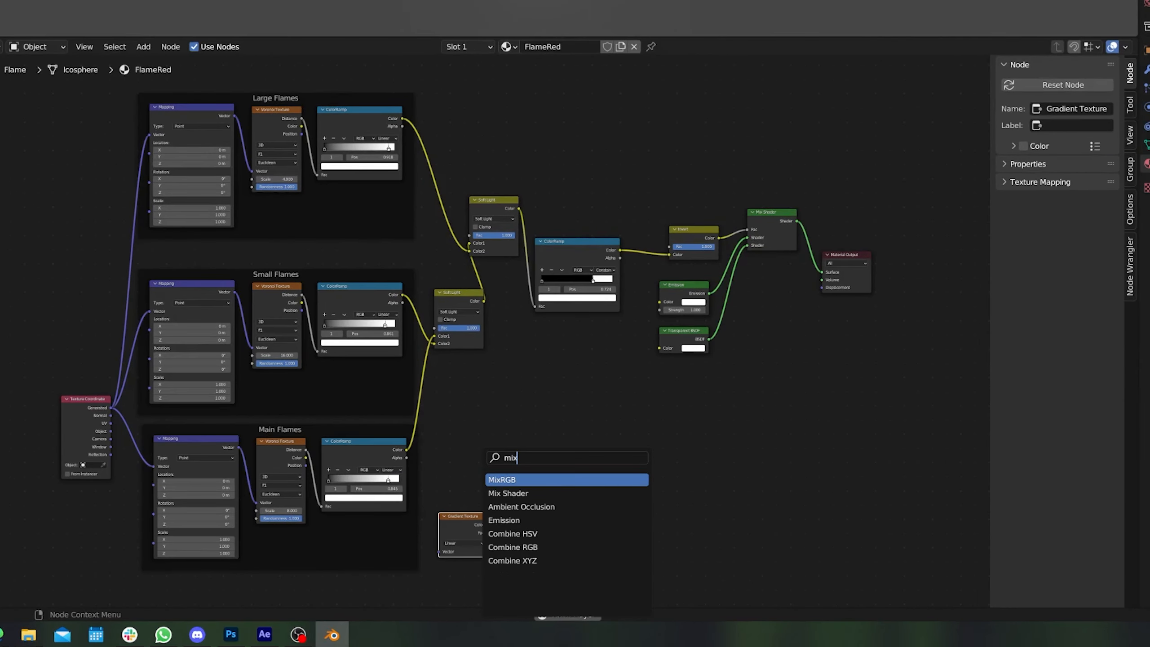
pyautogui.press('Return')
pyautogui.click(475, 474)
pyautogui.moveTo(488, 525); pyautogui.dragTo(473, 475)
pyautogui.moveTo(407, 449); pyautogui.dragTo(472, 480)
pyautogui.moveTo(522, 438); pyautogui.dragTo(485, 390)
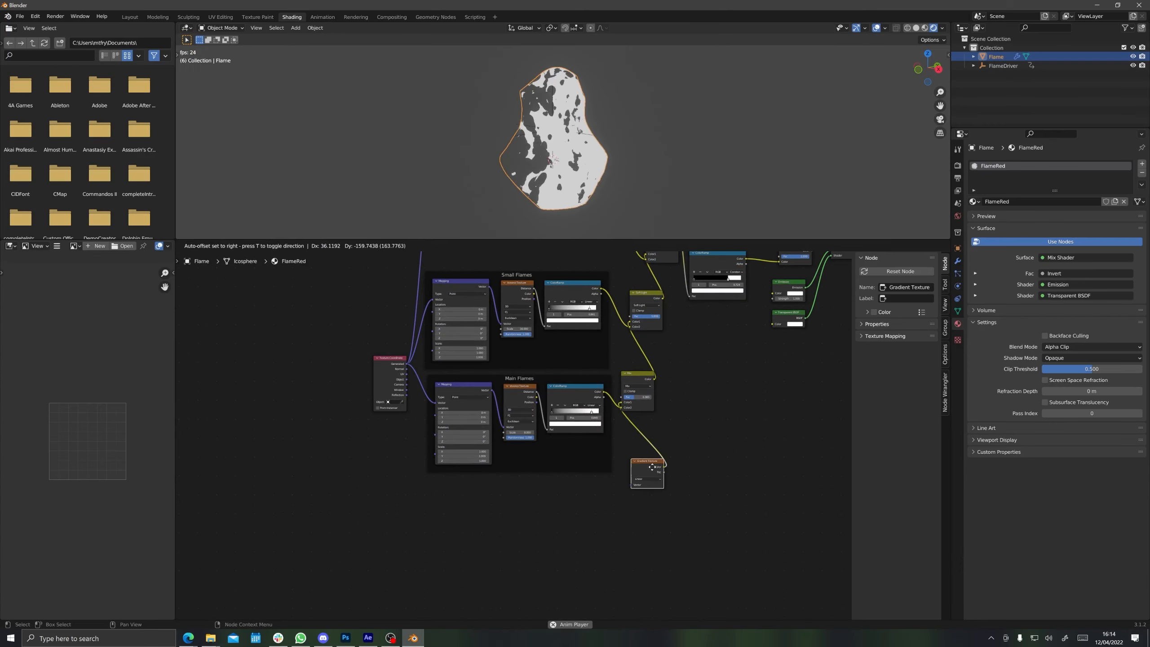
pyautogui.moveTo(646, 474); pyautogui.dragTo(591, 497)
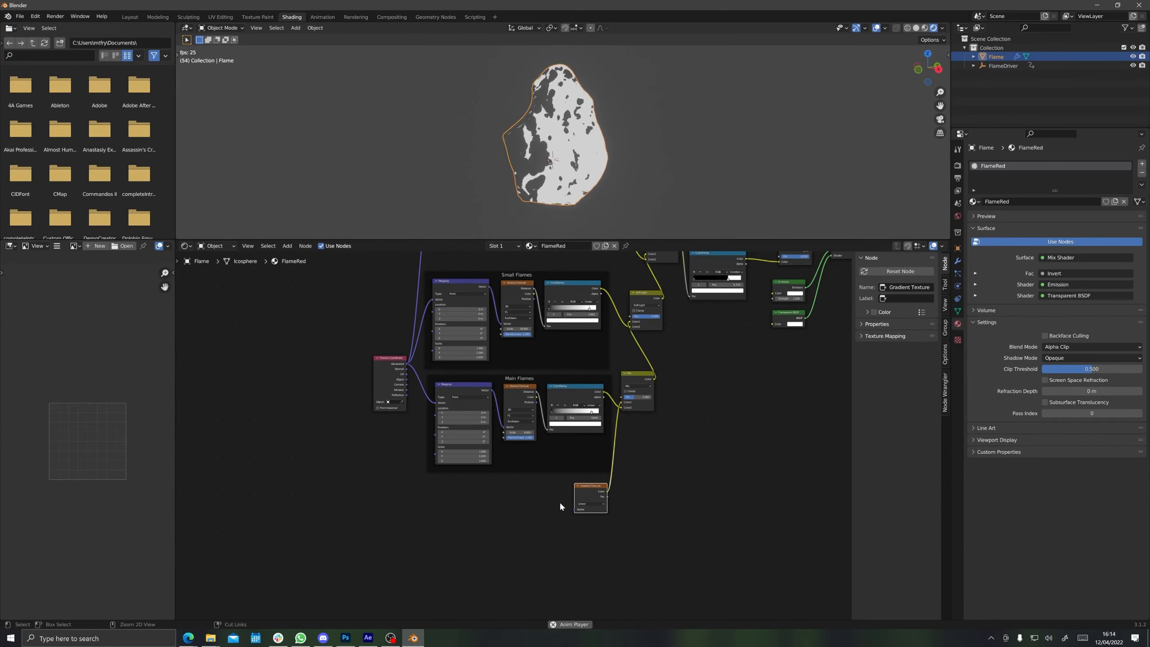
# Step: Add Mapping and Texture Coordinate nodes to the Gradient Texture, with a Y rotation of -90° and an X location of 1.2 m
pyautogui.hotkey('ctrl', 't')
pyautogui.scroll(2, 572, 561)
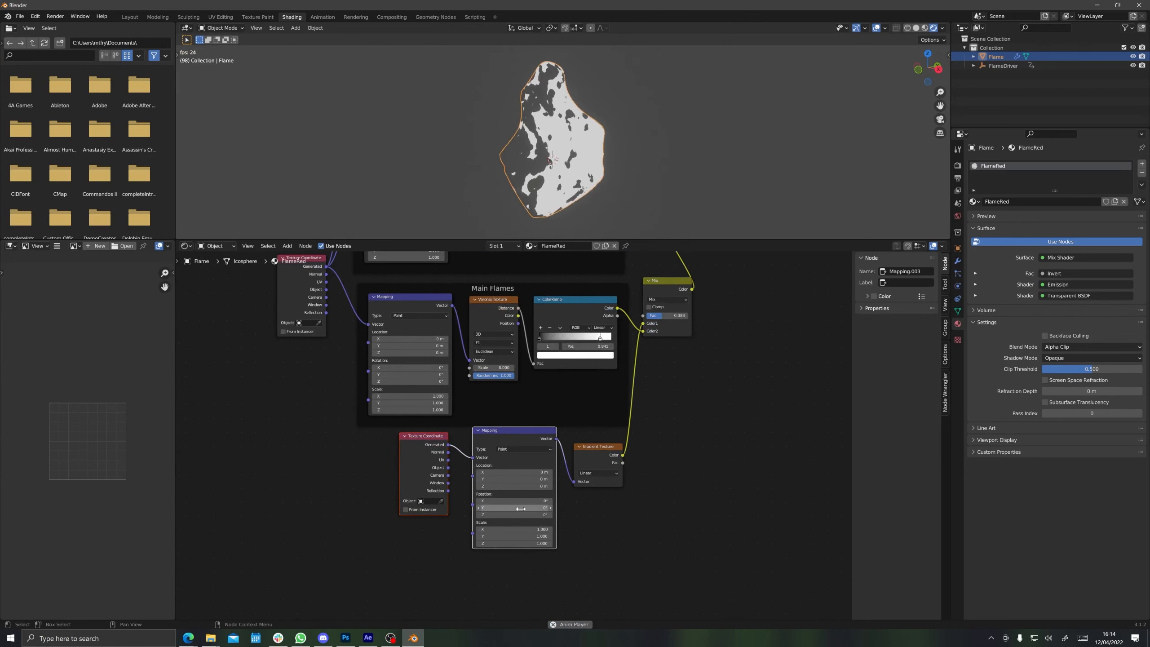
pyautogui.write('-90')
pyautogui.press('Return')
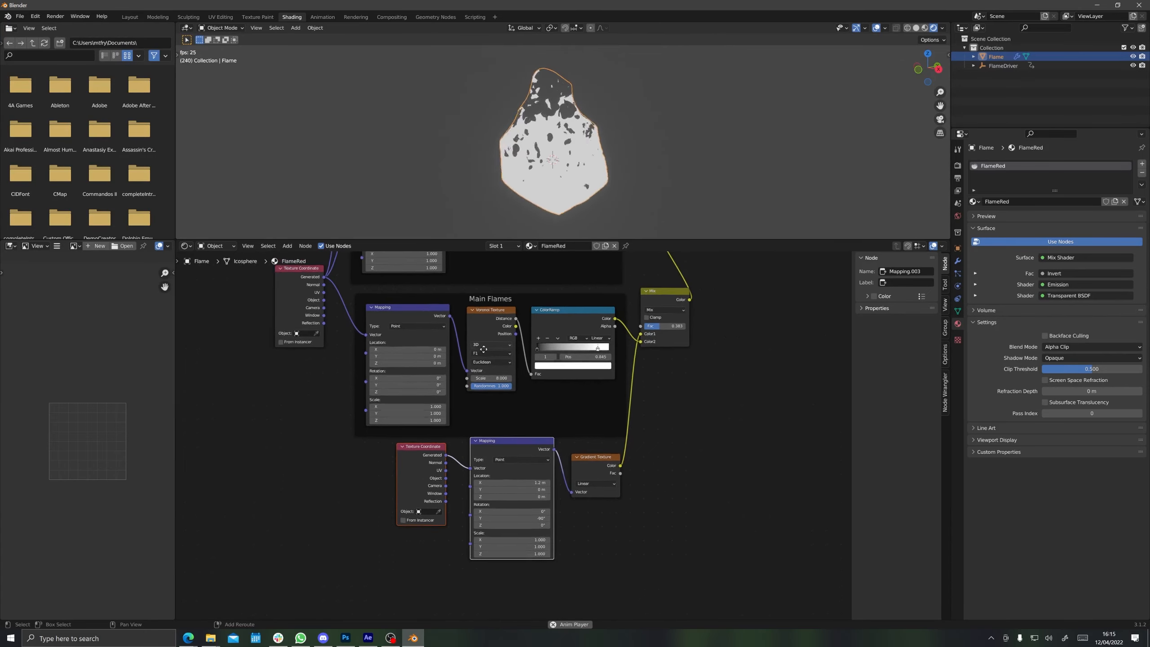
# Step: Drive the Z location of the Main Flames Mapping node with the expression #frame/-30
pyautogui.keyDown('shift'); pyautogui.scroll(5, 506, 367); pyautogui.keyUp('shift')
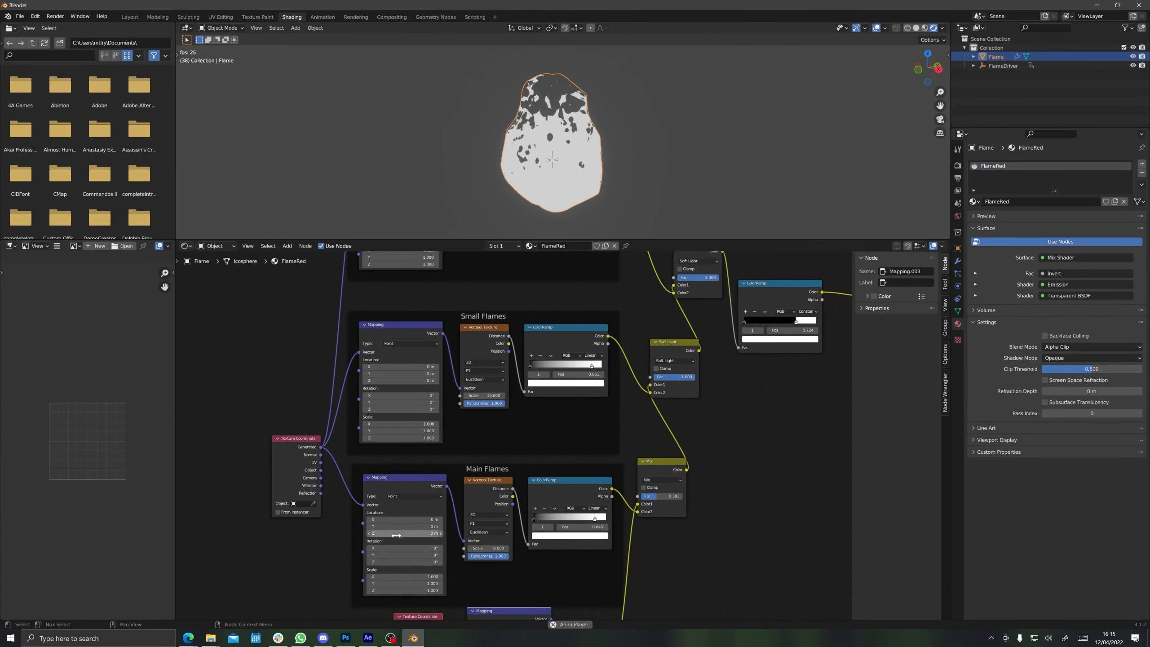
pyautogui.scroll(3, 392, 453)
pyautogui.moveTo(392, 454); pyautogui.dragTo(394, 445, button='middle')
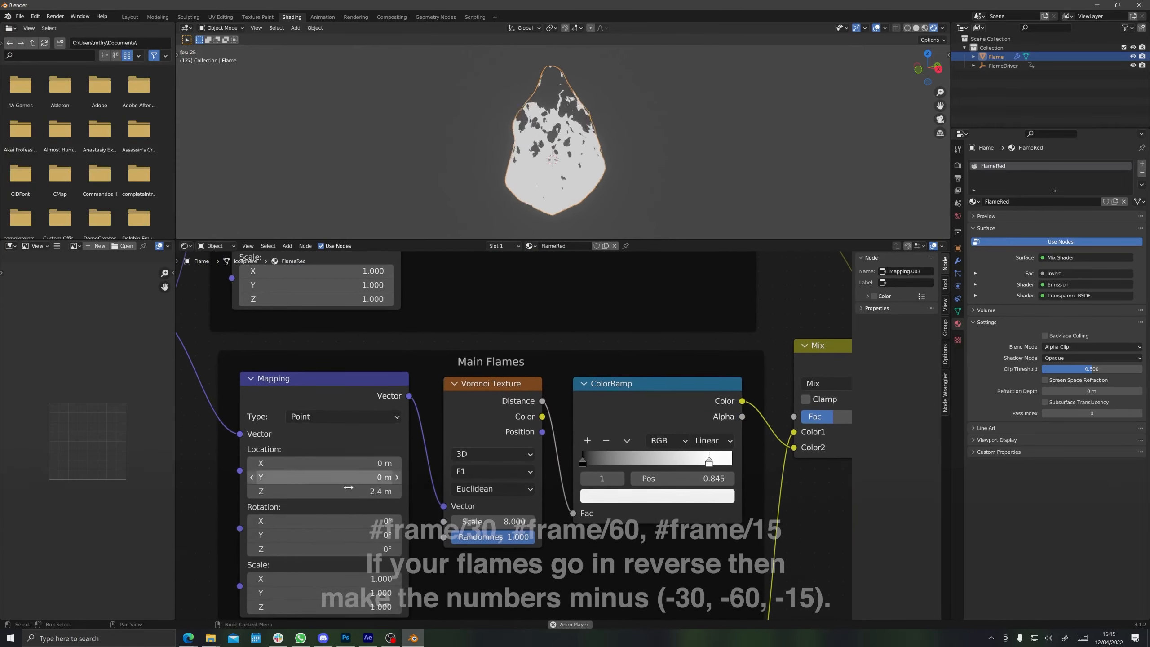
pyautogui.doubleClick(349, 489)
pyautogui.write('#frame/')
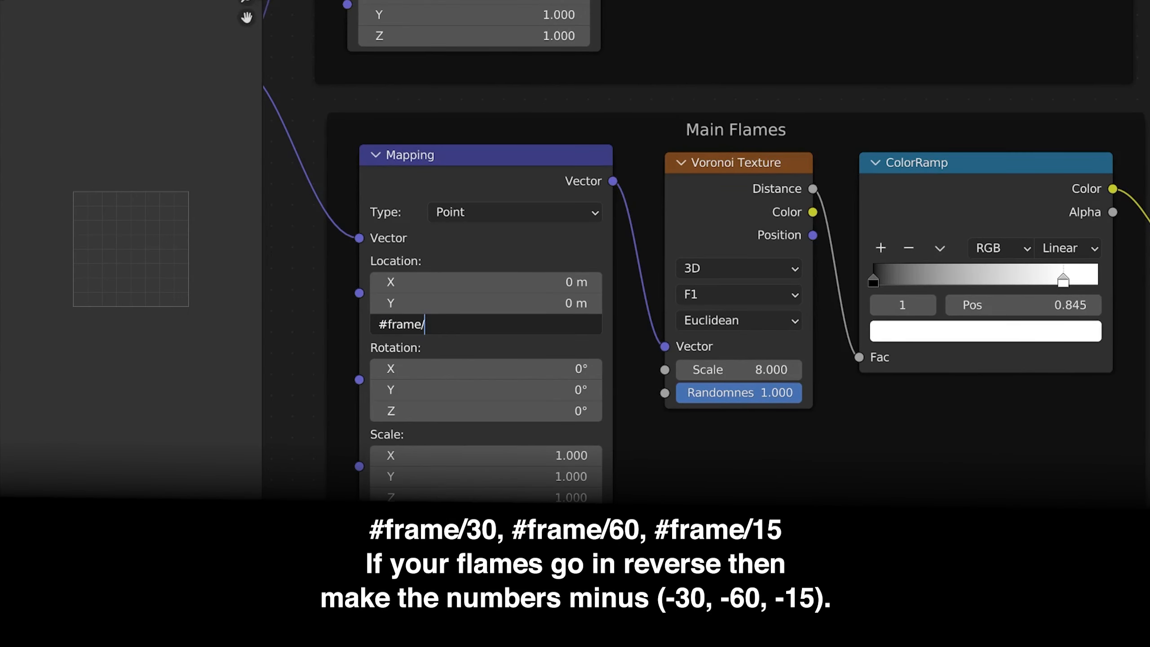
pyautogui.write('-30')
pyautogui.press('Return')
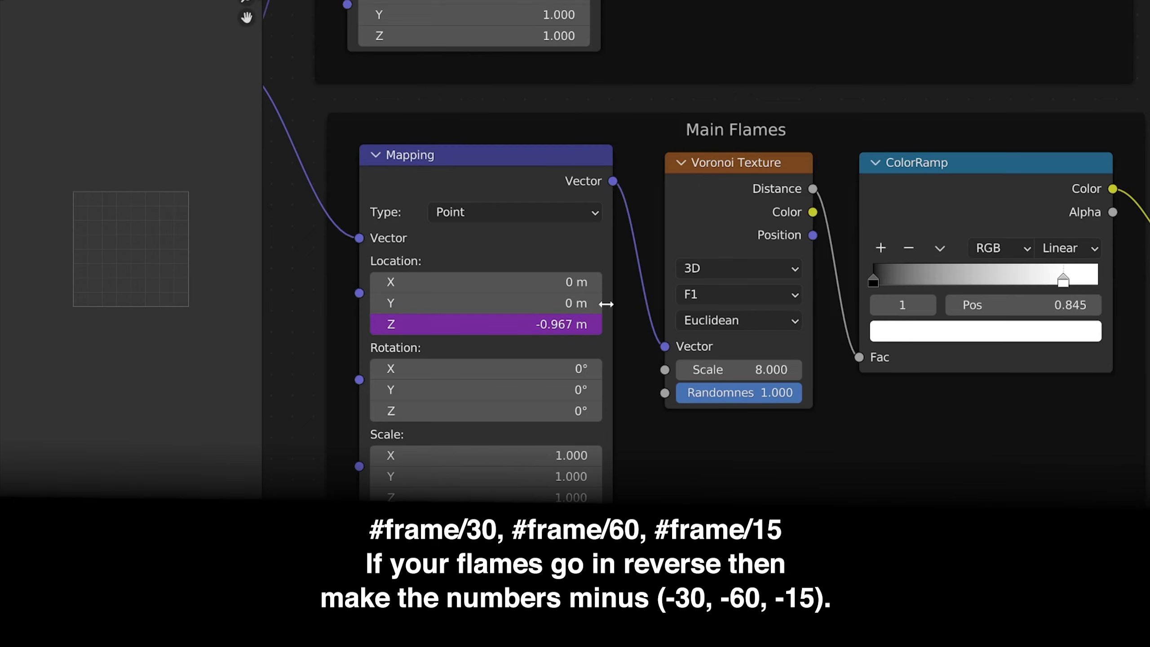
# Step: Drive the Mapping nodes' Z location with #frame/-60 in Small Flames and #frame/-15 in Large Flames
pyautogui.moveTo(544, 265); pyautogui.dragTo(544, 555, button='middle')
pyautogui.doubleClick(532, 235)
pyautogui.write('#frame')
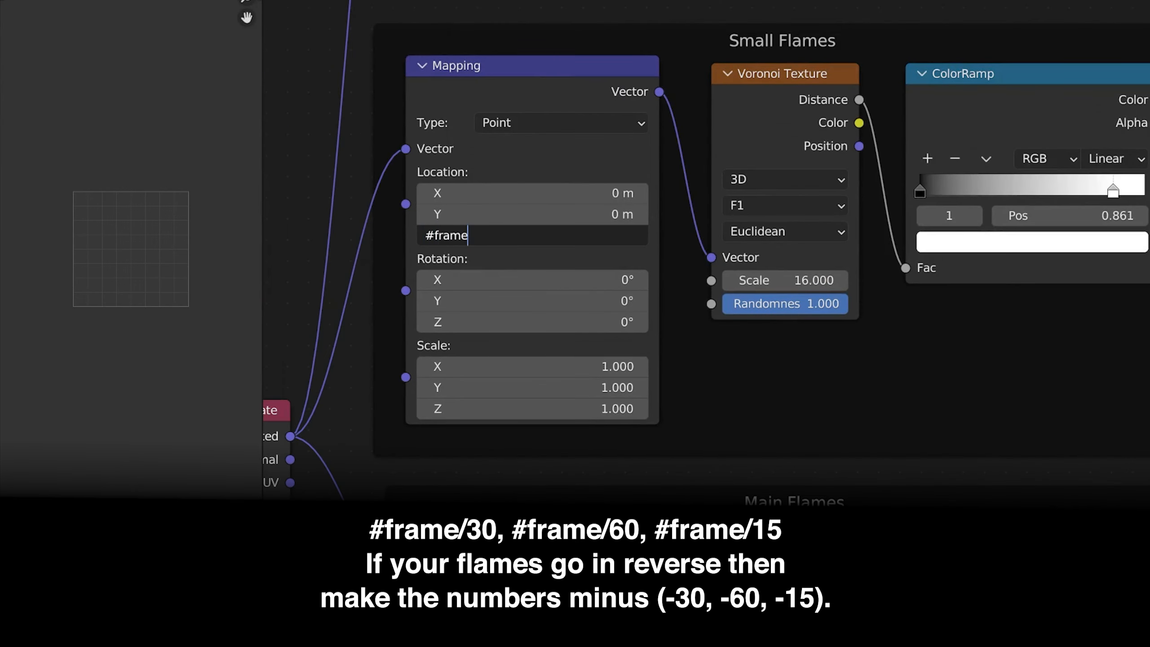
pyautogui.write('#frame/-15')
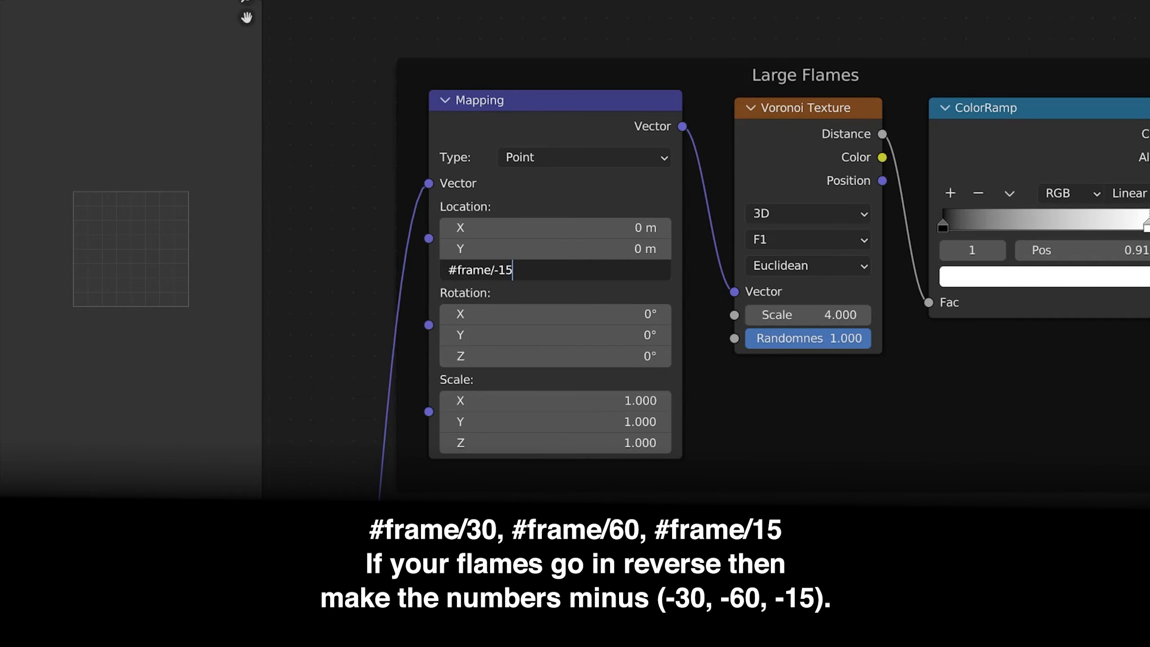
pyautogui.press('Return')
# Step: Set the Emission shader's color to a bright orange-red
pyautogui.scroll(-3, 379, 457)
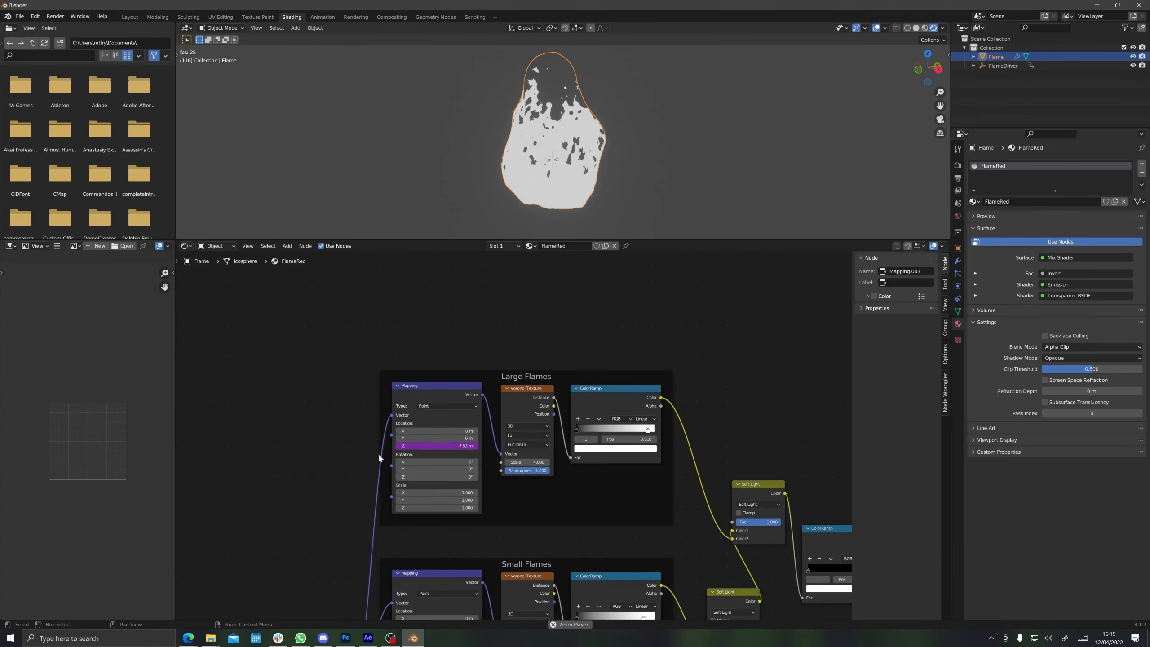
pyautogui.moveTo(642, 500); pyautogui.dragTo(349, 428, button='middle')
pyautogui.moveTo(688, 500); pyautogui.dragTo(434, 451, button='middle')
pyautogui.scroll(3, 451, 449)
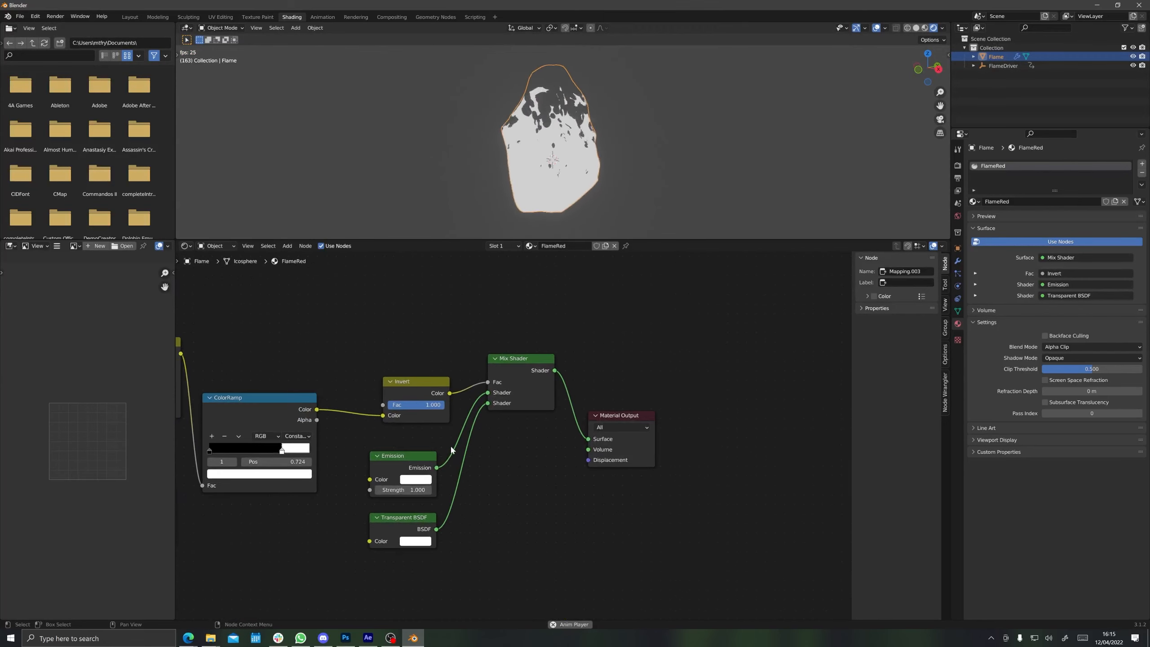
pyautogui.click(415, 479)
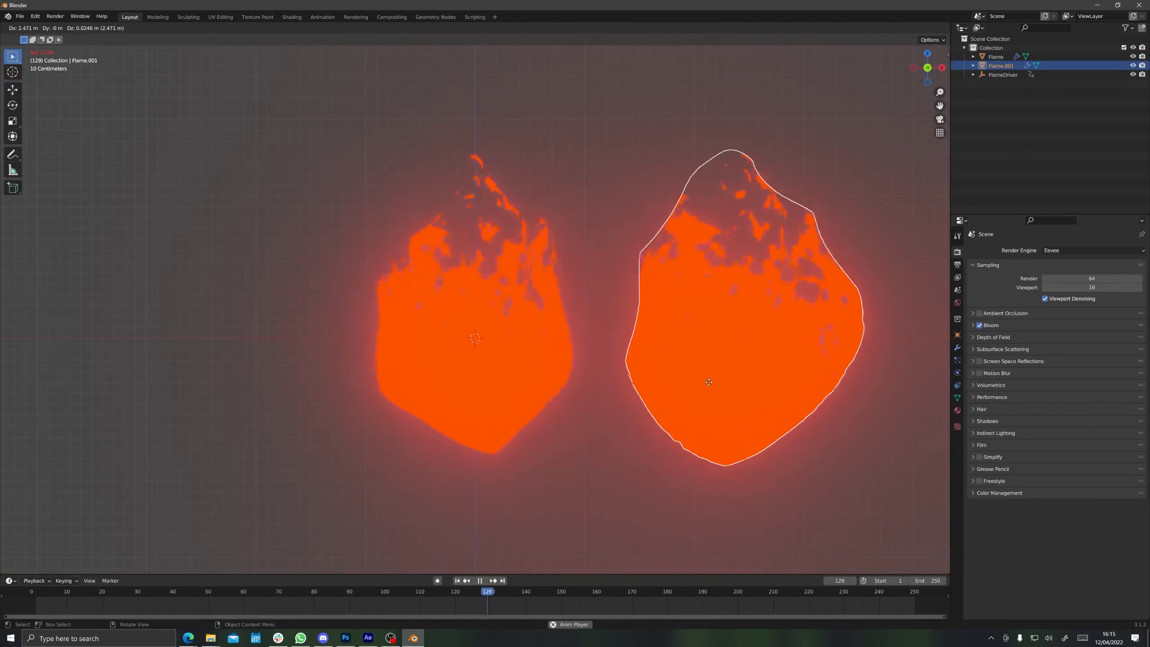
# Step: Place the duplicated flame over the original in front view and rotate it
pyautogui.press('KP_1')
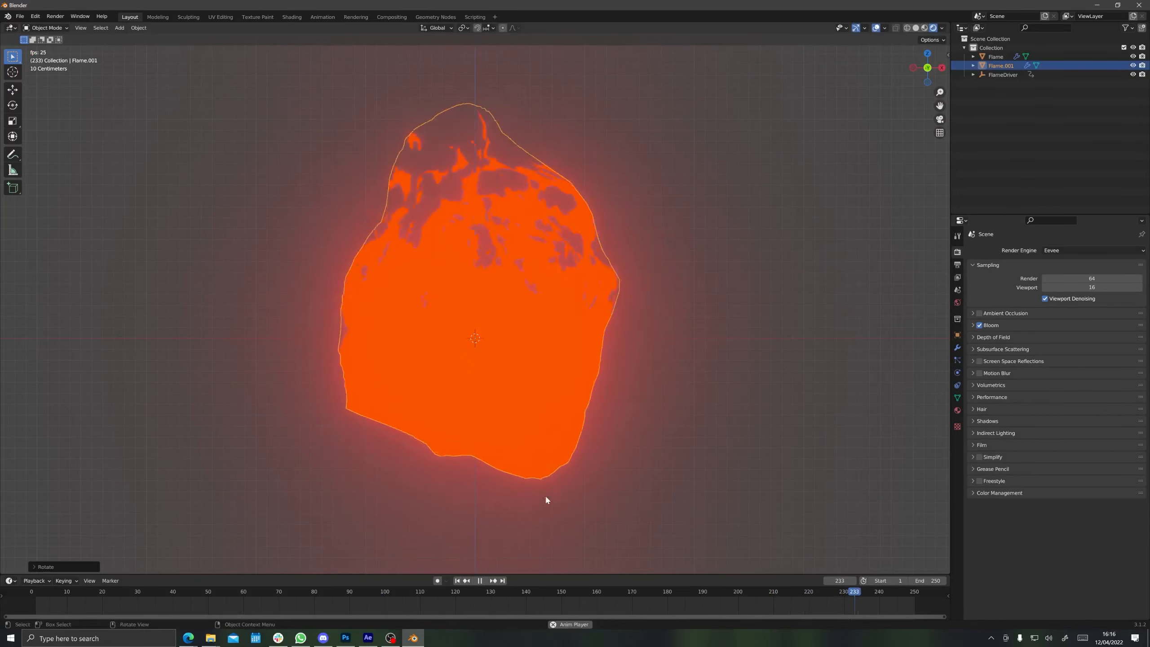